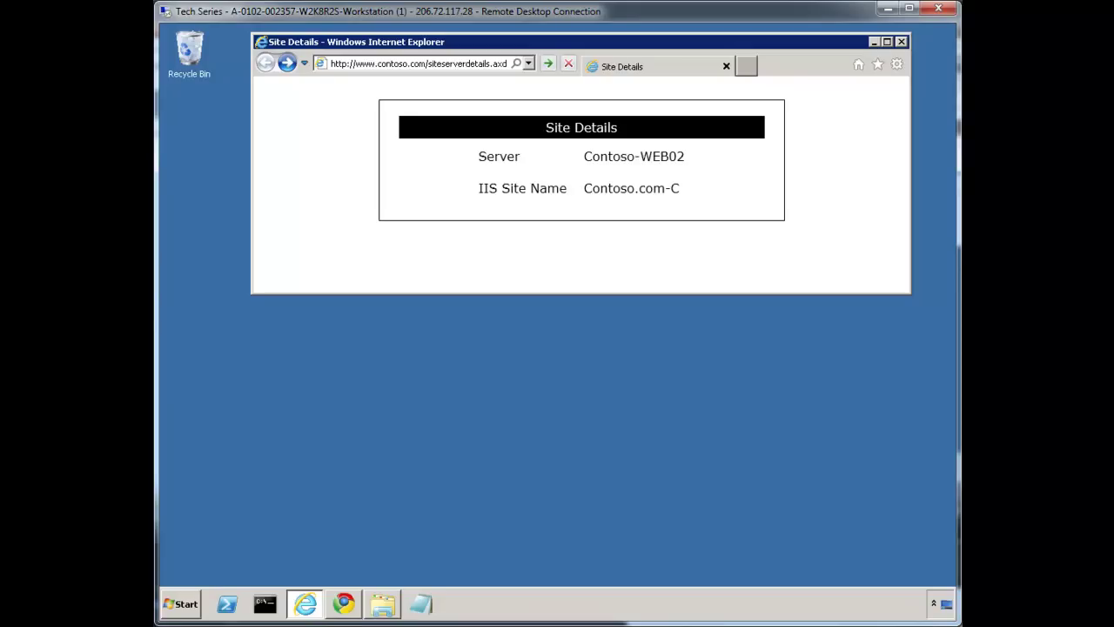
- Bring the SiteServerDetails blog post in Chrome to the front
click(354, 616)
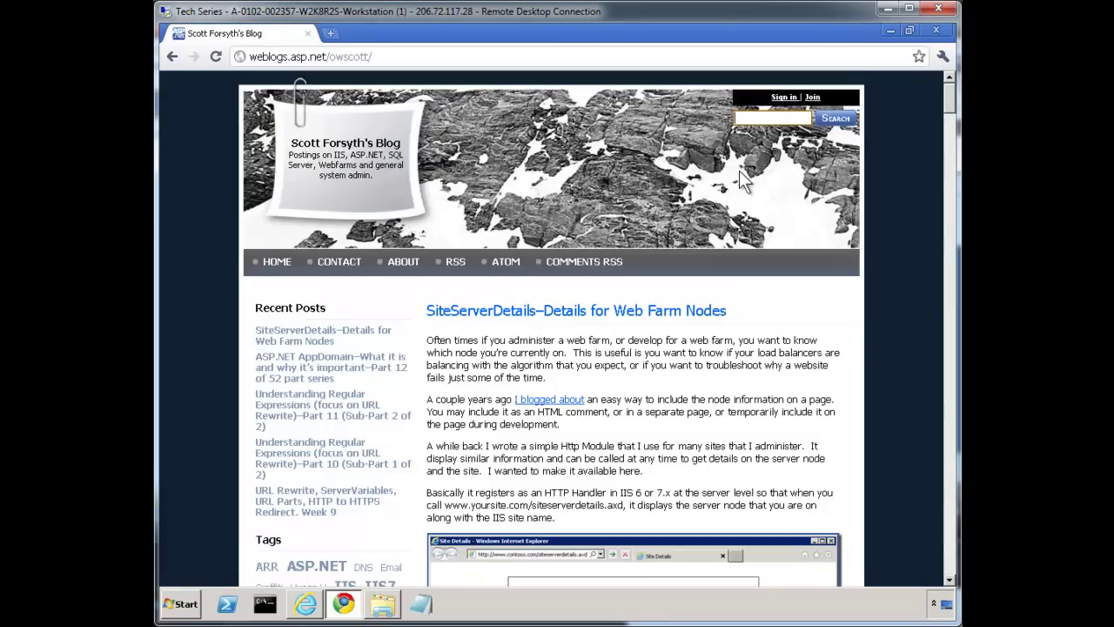
- Search Scott Forsyth's blog for 'node'
click(758, 118)
text(node)
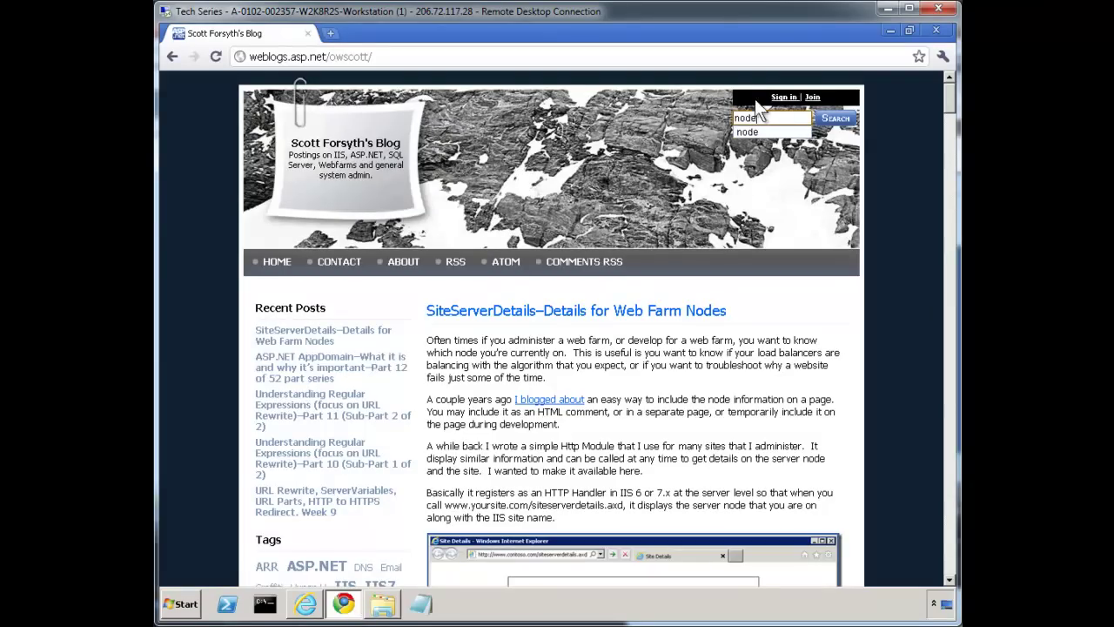
click(831, 118)
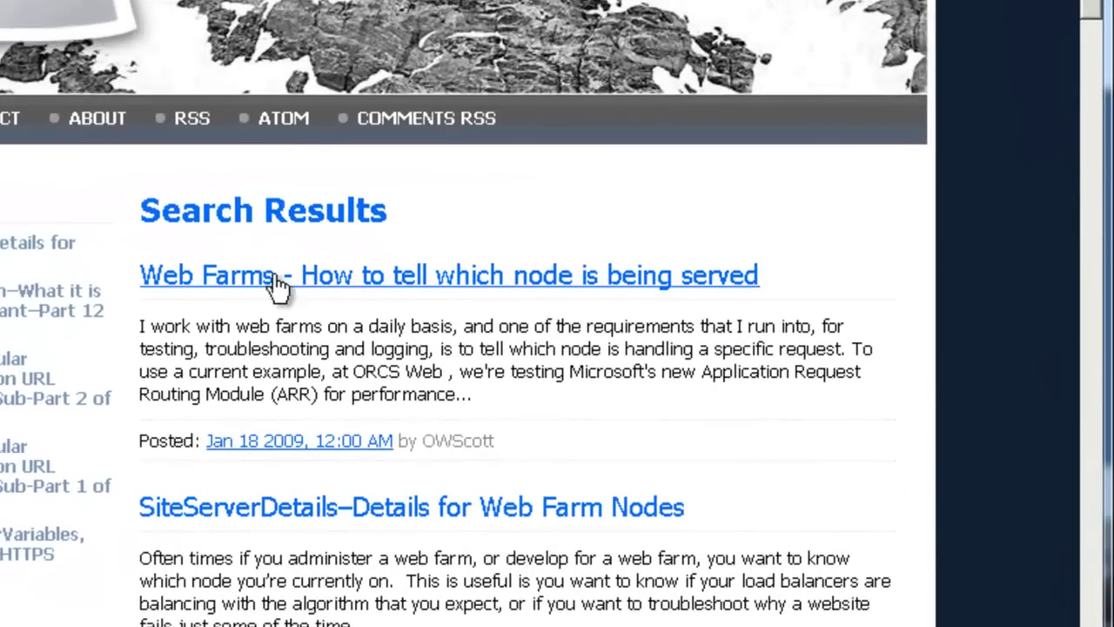
- Open the 'Web Farms - How to tell which node is being served' article and read its code samples
click(370, 294)
scroll(587, 331, down, 5)
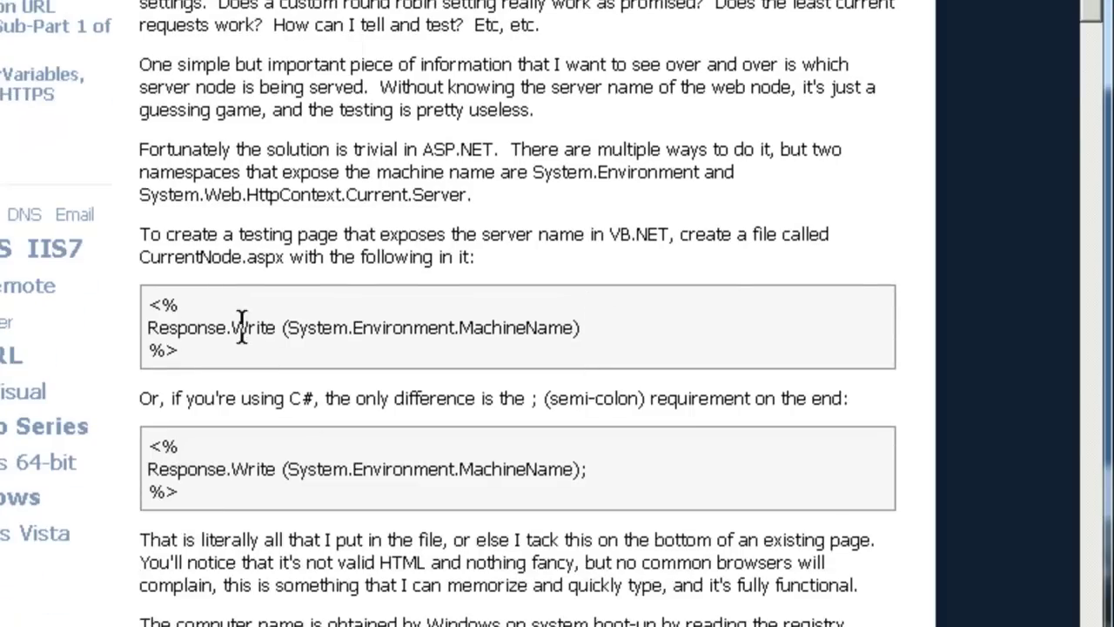
drag(290, 329, 581, 327)
click(386, 503)
scroll(392, 496, down, 6)
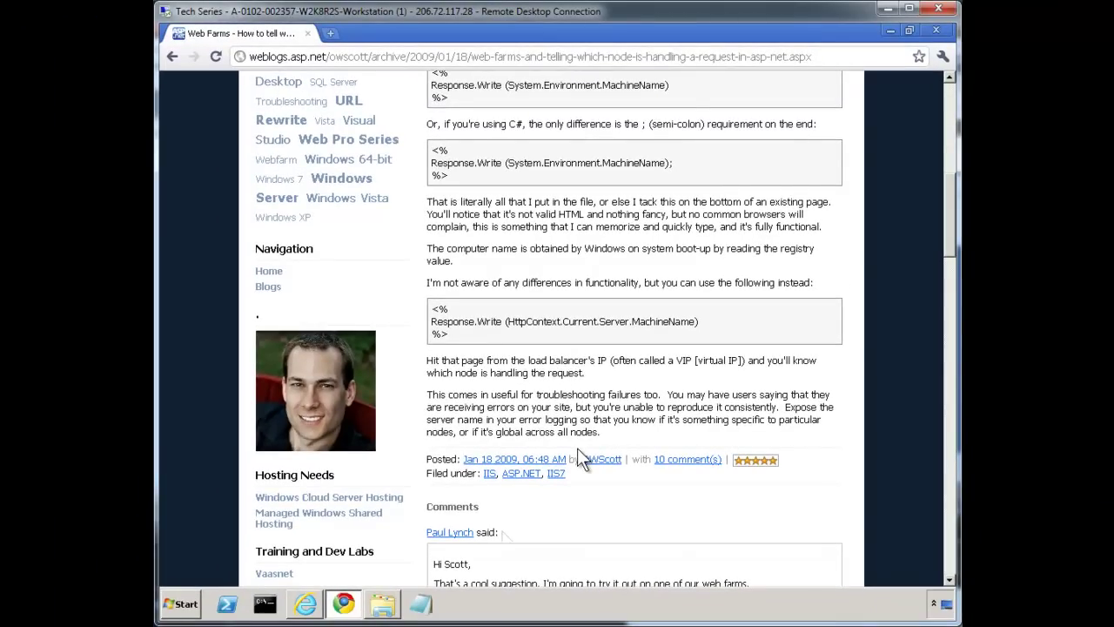
drag(948, 251, 947, 552)
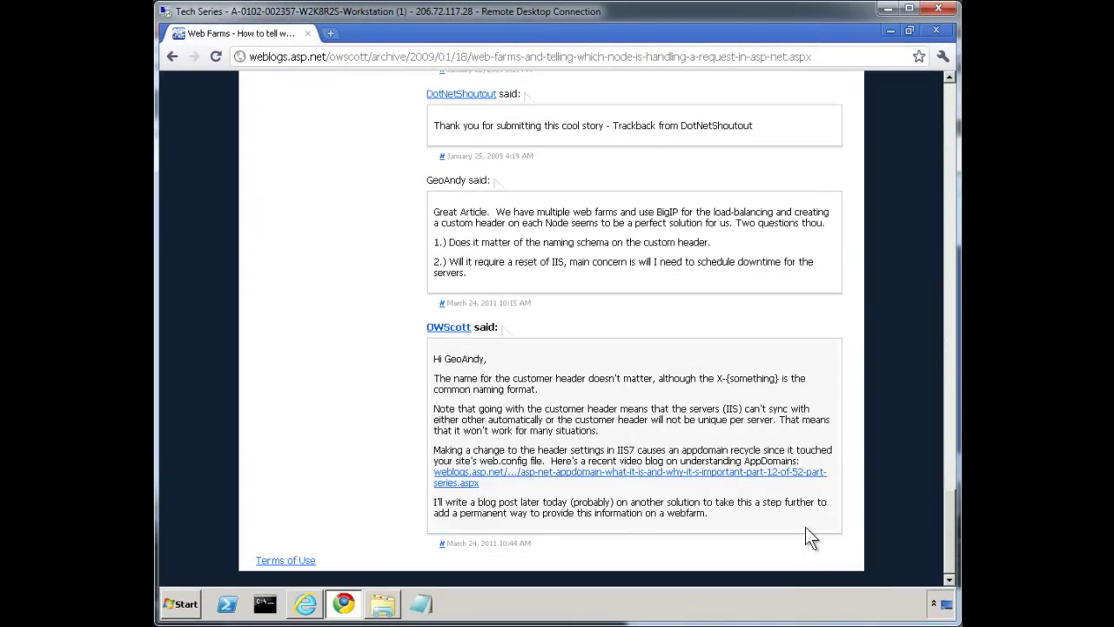
- Search for 'vaasnet' and open the Vaasnet home page
click(557, 59)
text(v)
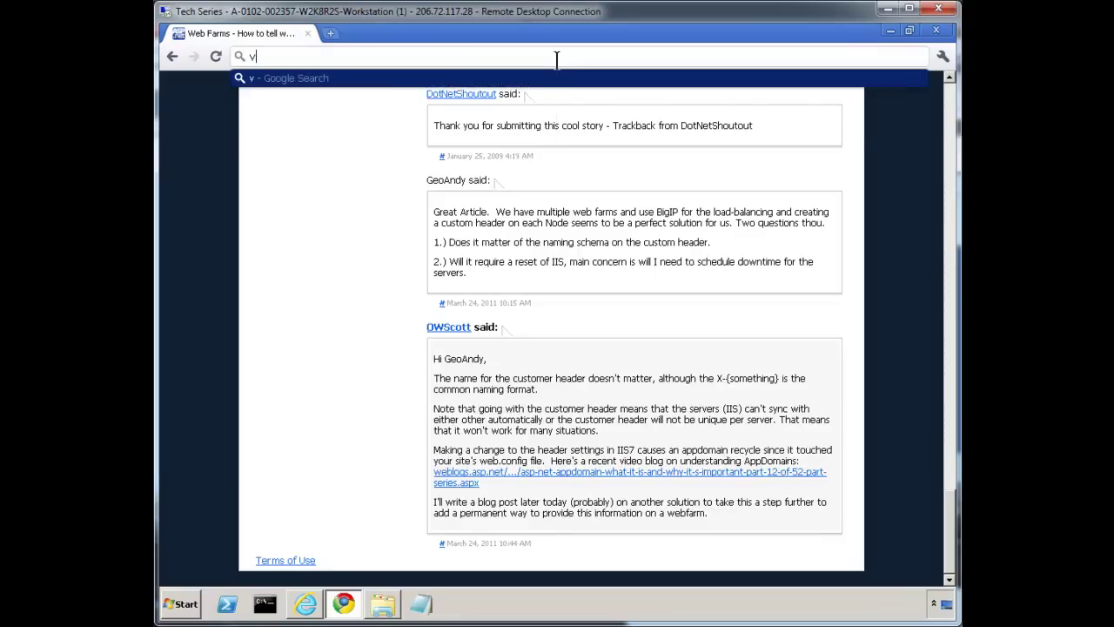
text(aasnet)
key(Return)
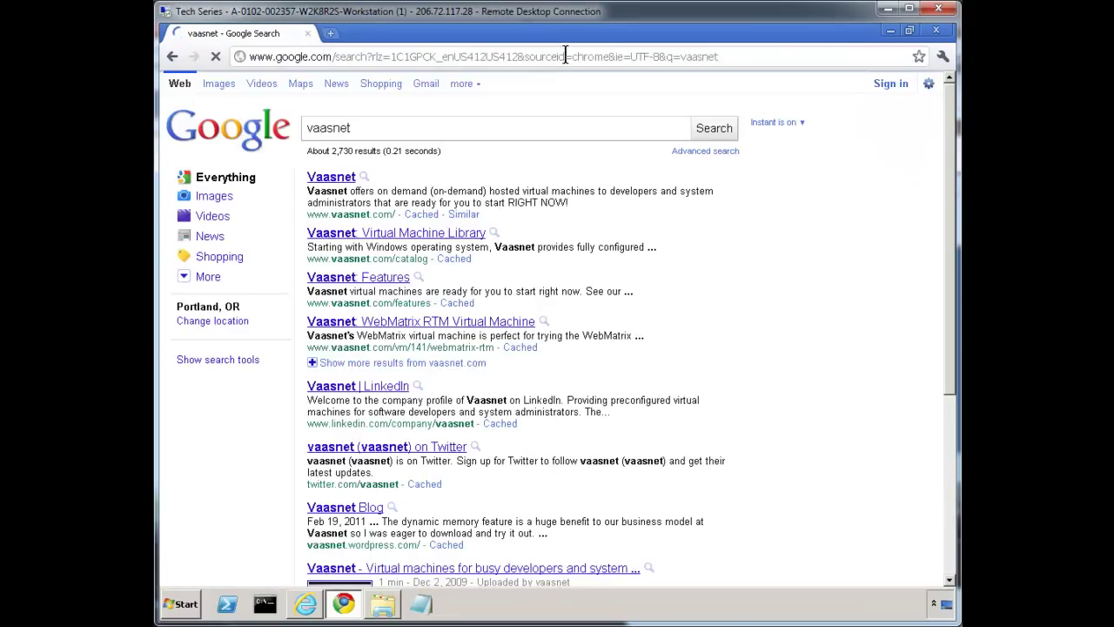
click(330, 177)
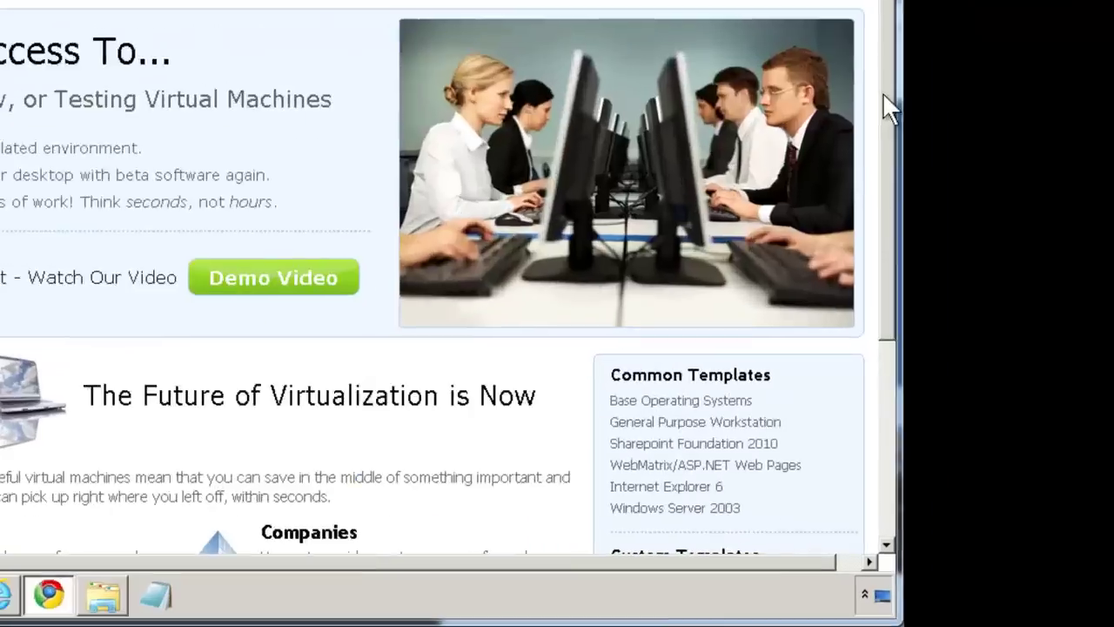
- Check the Vaasnet footer's Instance Id and Server Time, then return to IE's Site Details page
drag(950, 248, 916, 513)
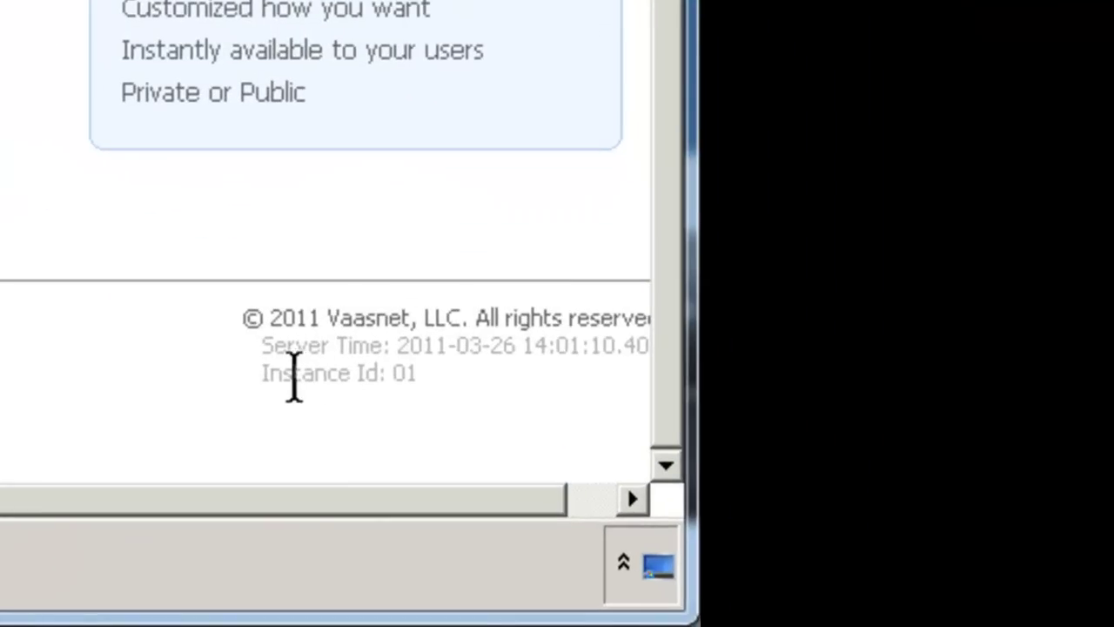
drag(265, 373, 419, 371)
click(446, 374)
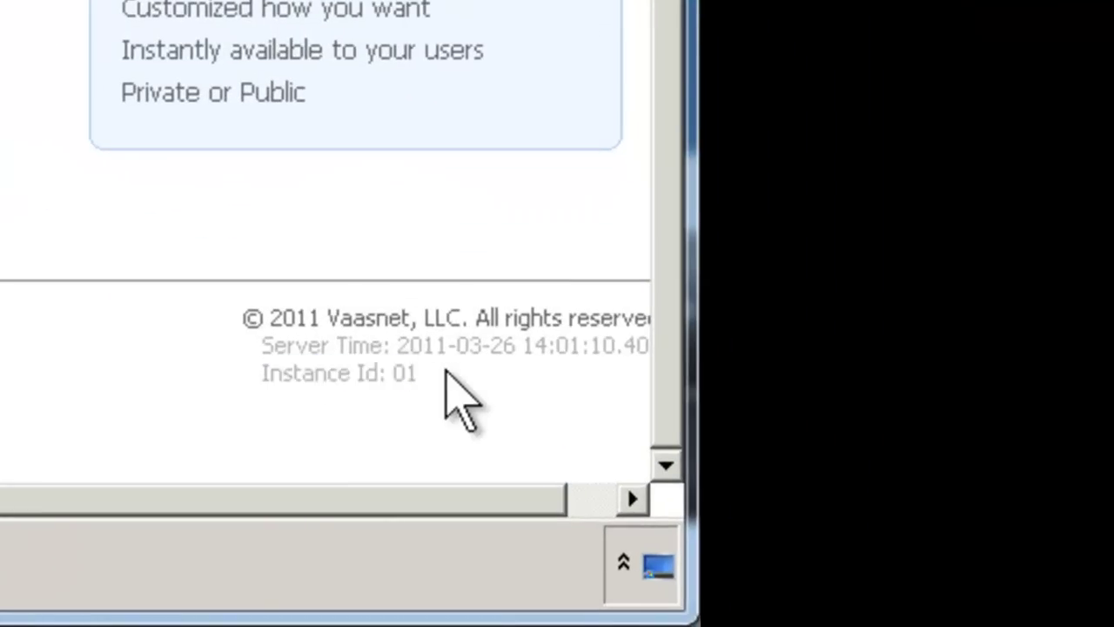
drag(309, 346, 584, 352)
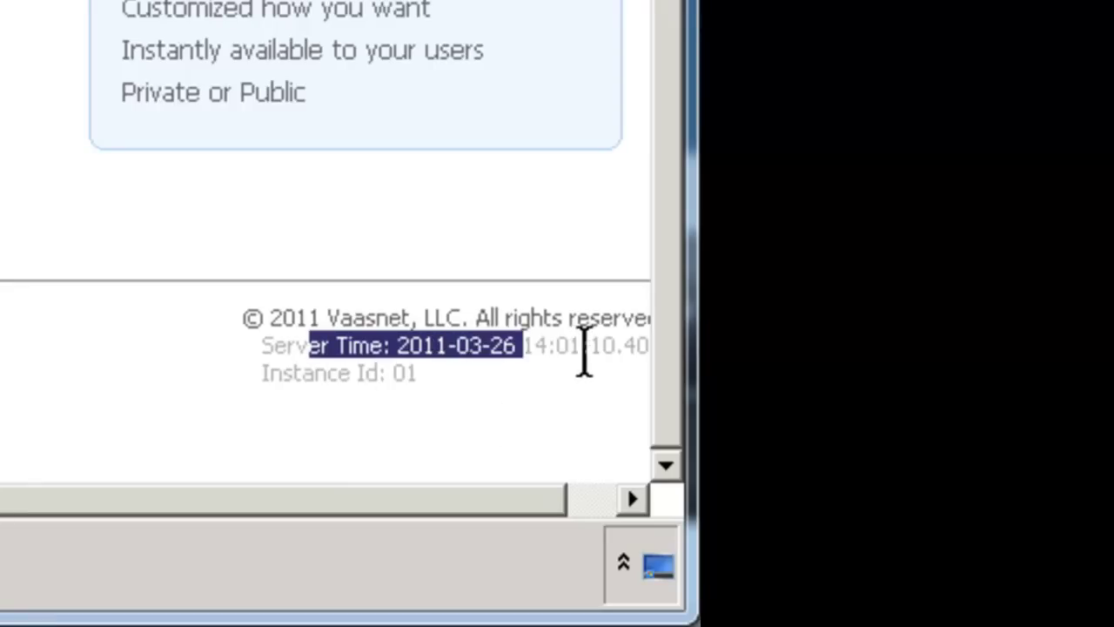
click(584, 351)
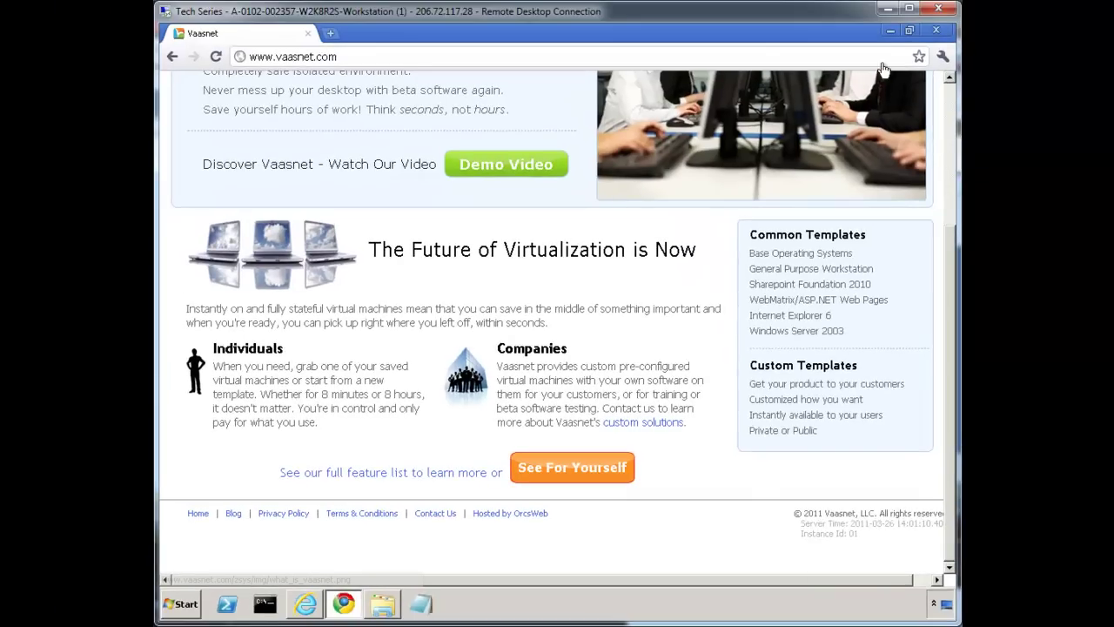
click(889, 31)
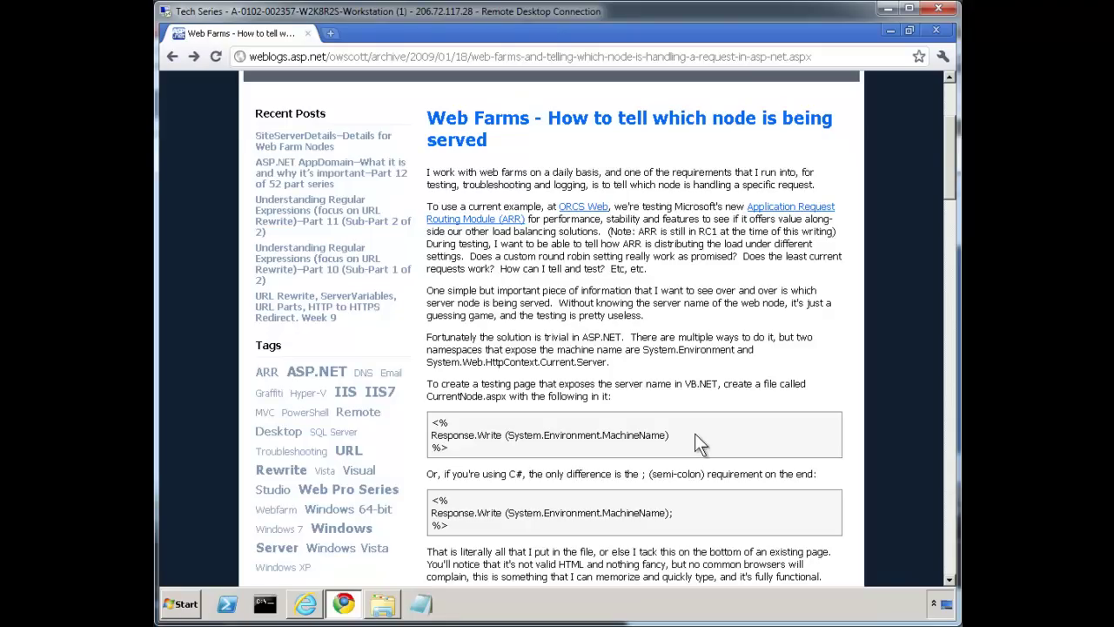
click(306, 604)
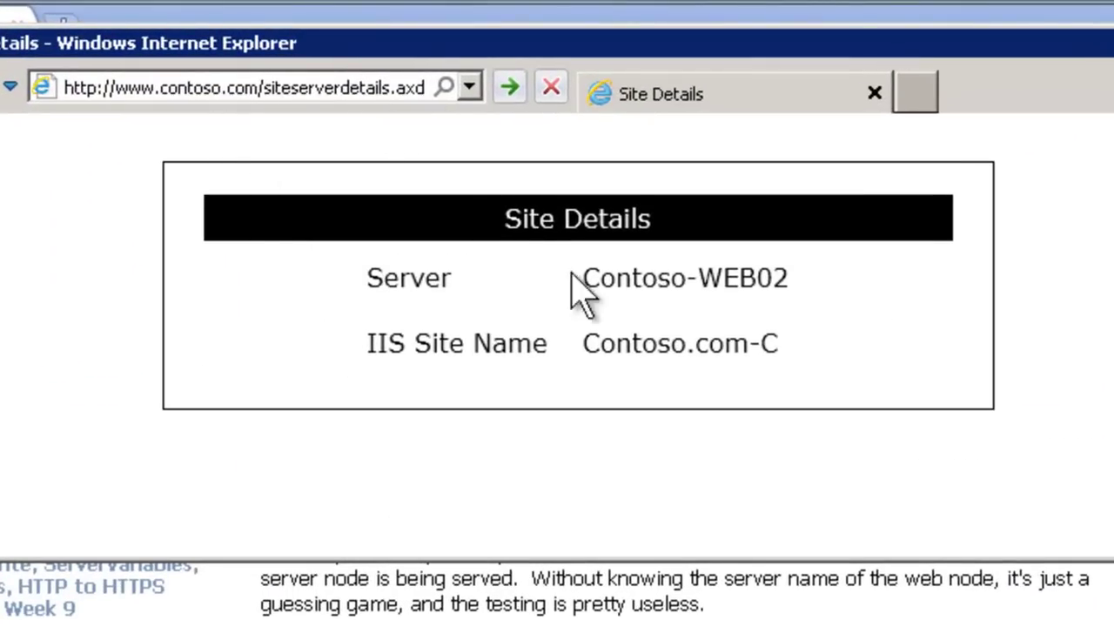
- Highlight the Server value Contoso-WEB02 and the IIS site name Contoso.com-C
drag(376, 277, 473, 273)
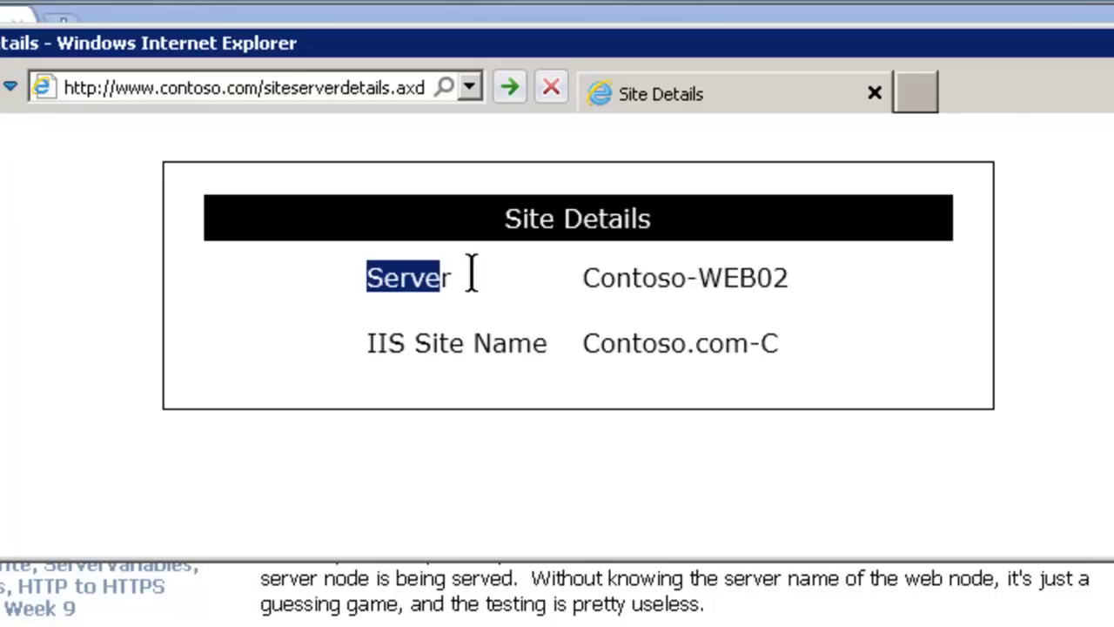
click(753, 278)
triple_click(649, 287)
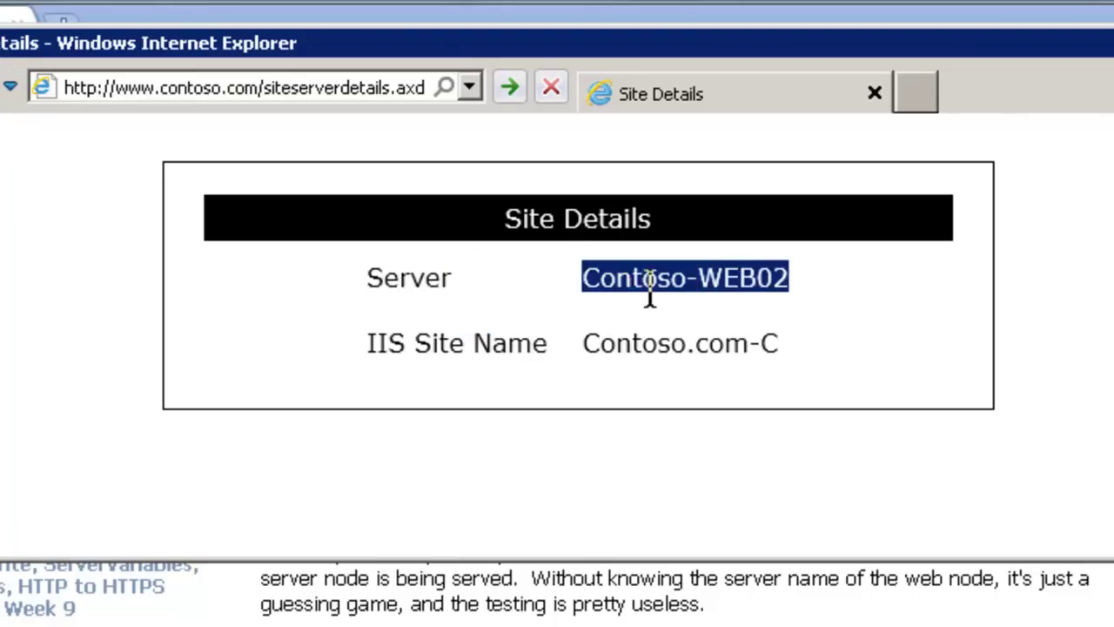
click(746, 277)
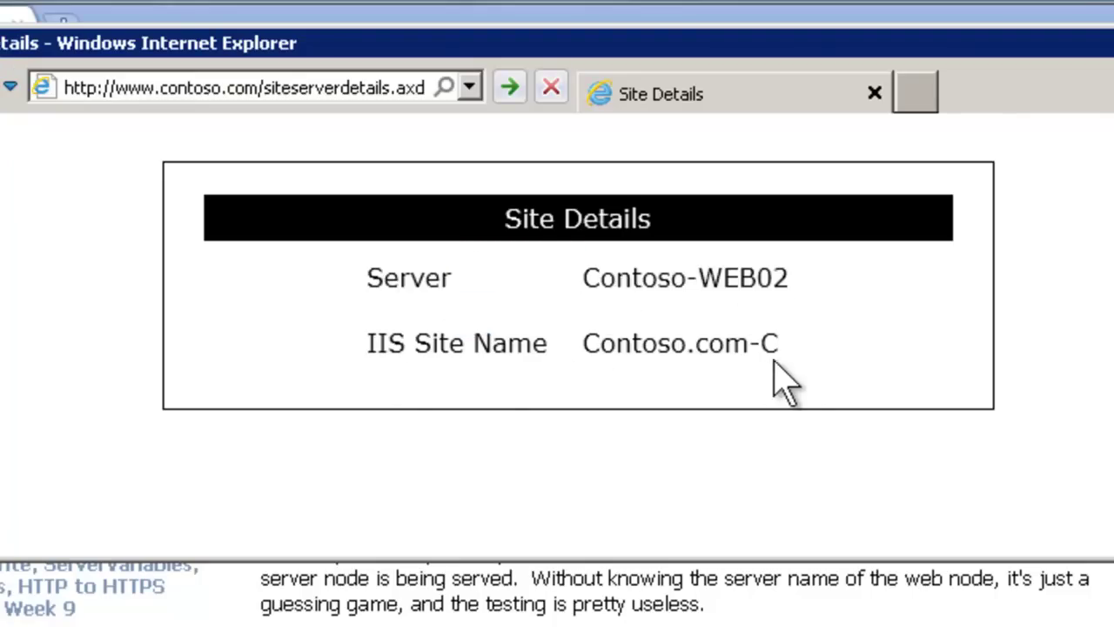
drag(771, 363, 752, 367)
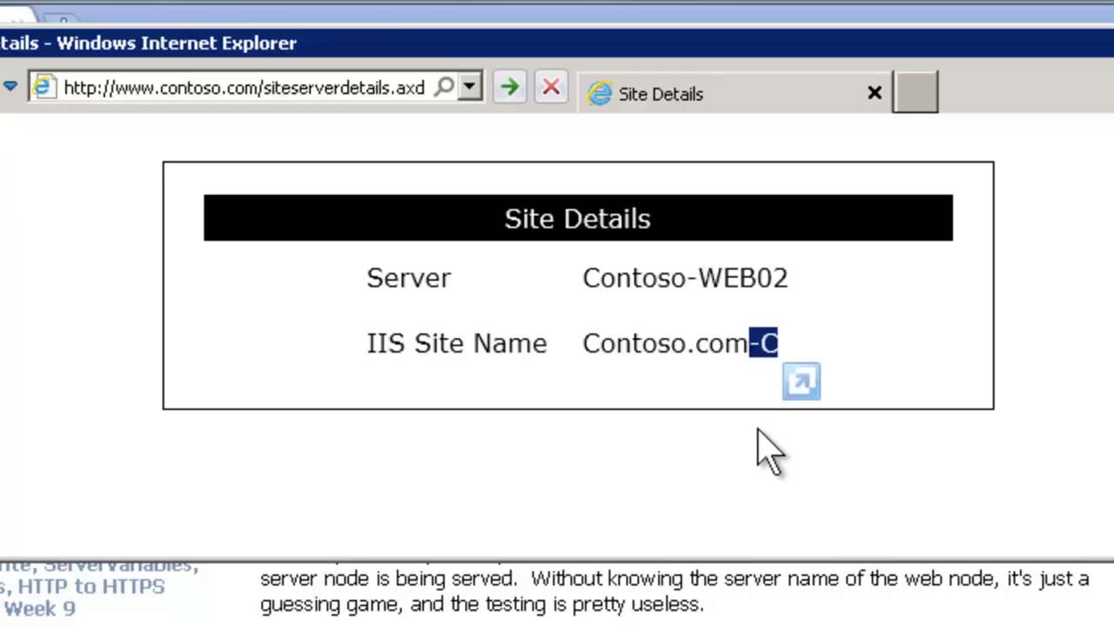
click(726, 339)
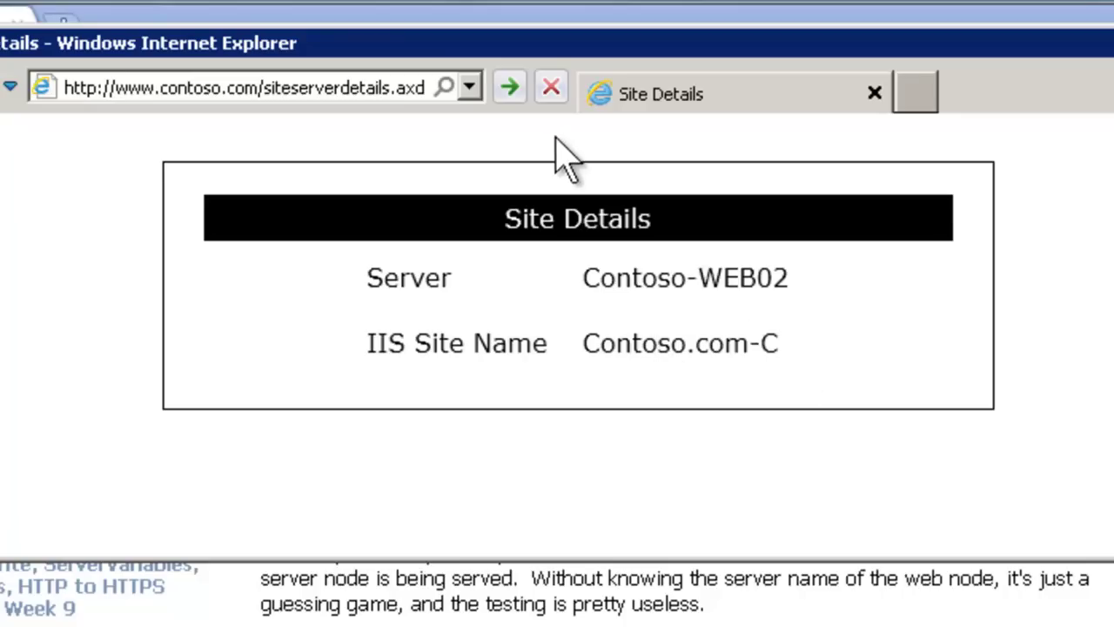
- Reload siteserverdetails.axd so it reports Contoso-WEB06, then highlight the site root in the address
click(512, 89)
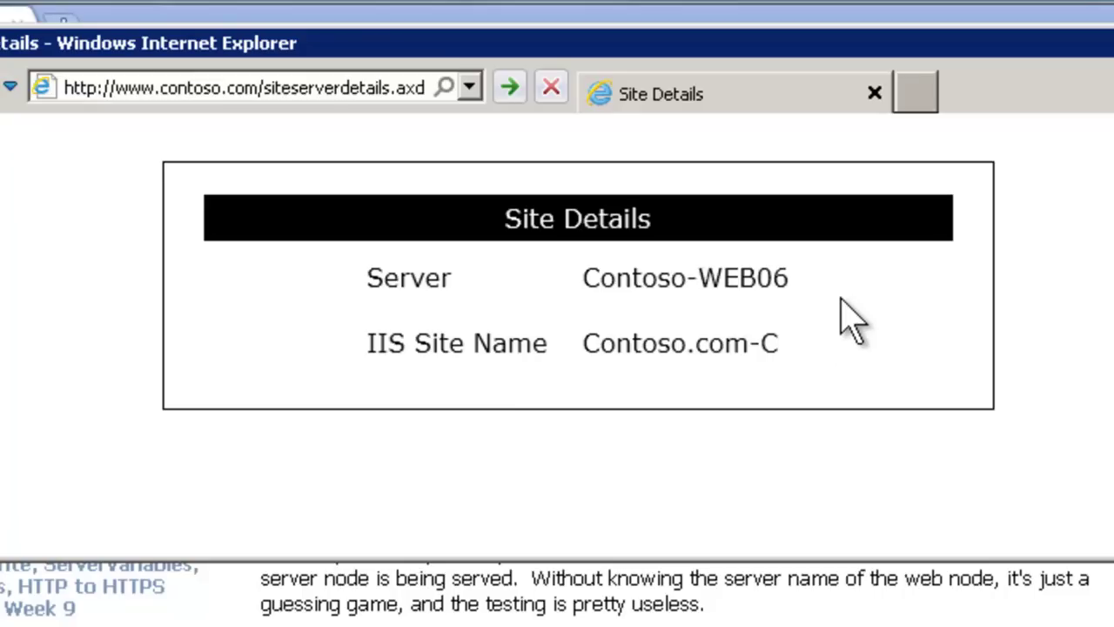
drag(383, 275, 440, 277)
drag(426, 276, 293, 119)
click(309, 93)
click(309, 93)
drag(265, 88, 424, 88)
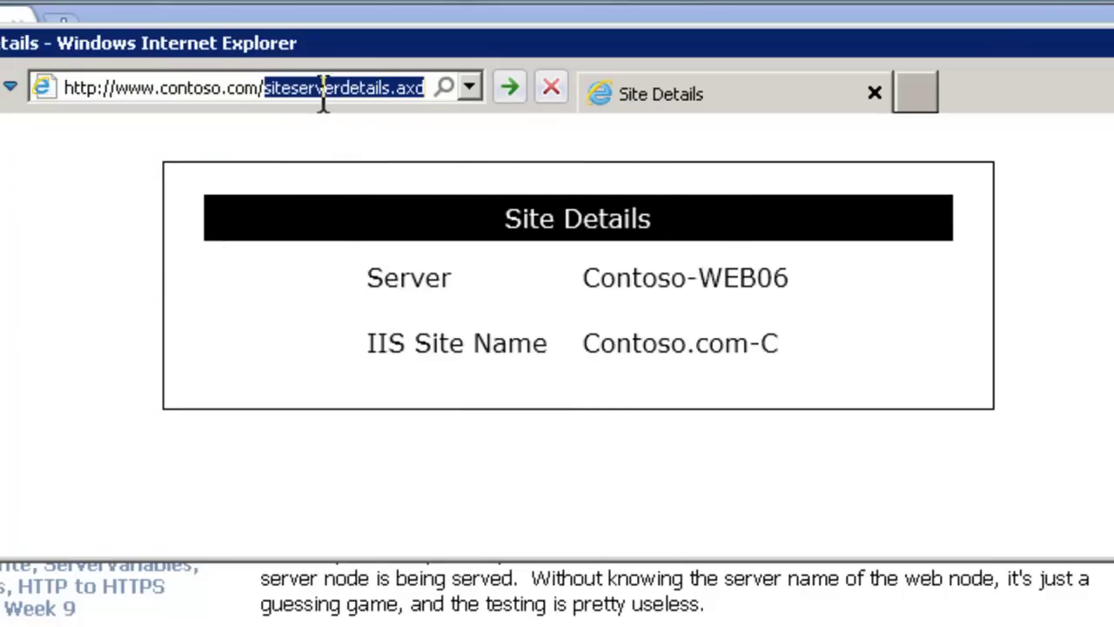
- Load /abc/siteserverdetails, which now reports server Contoso-WEB01
click(266, 91)
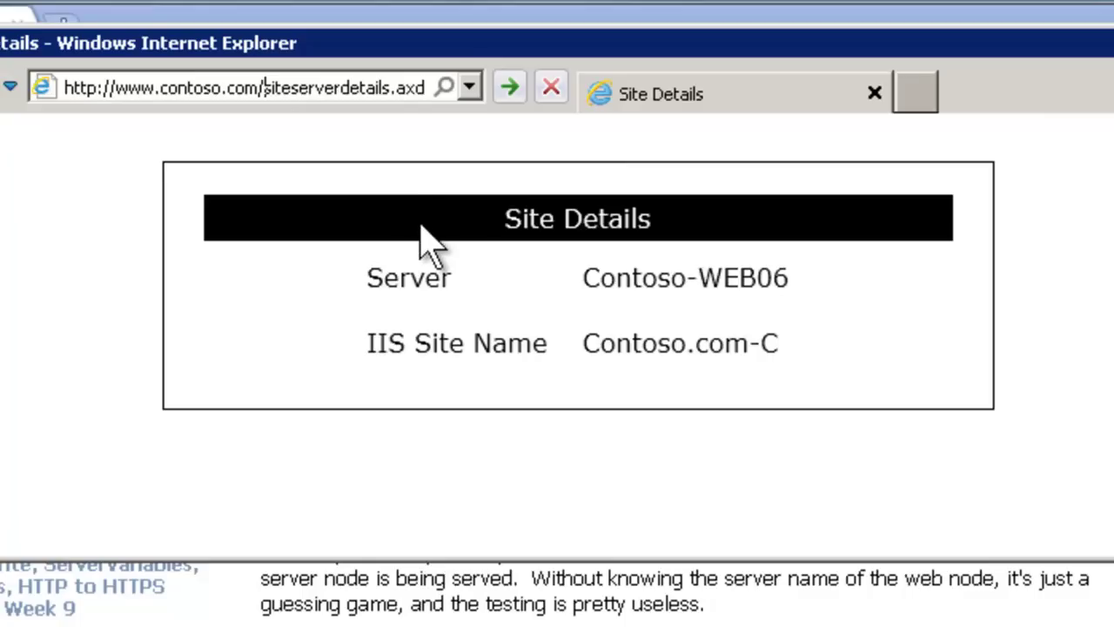
text(abc/)
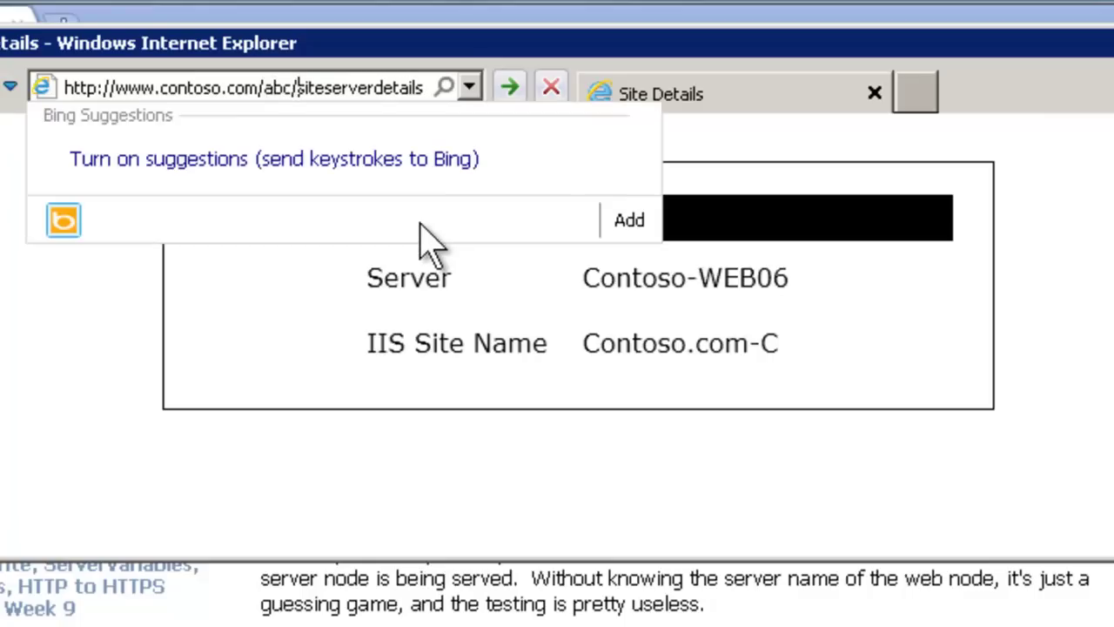
key(Return)
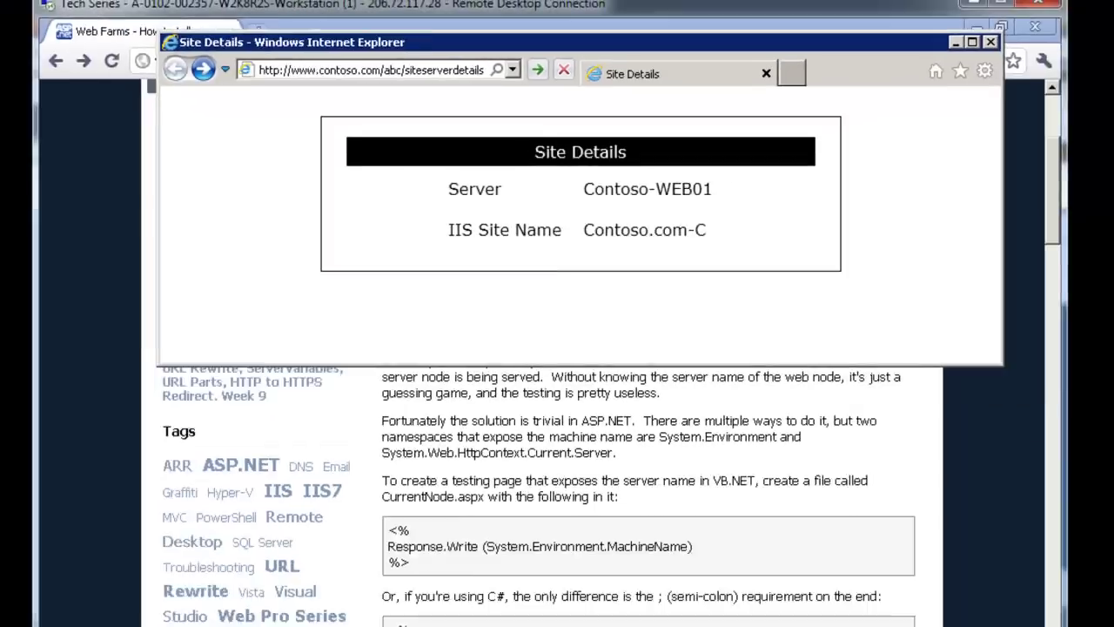
- Open C:\Windows\assembly and jump to SiteServerDetails version 1.0.0.0 in the list
click(182, 604)
text(c:\)
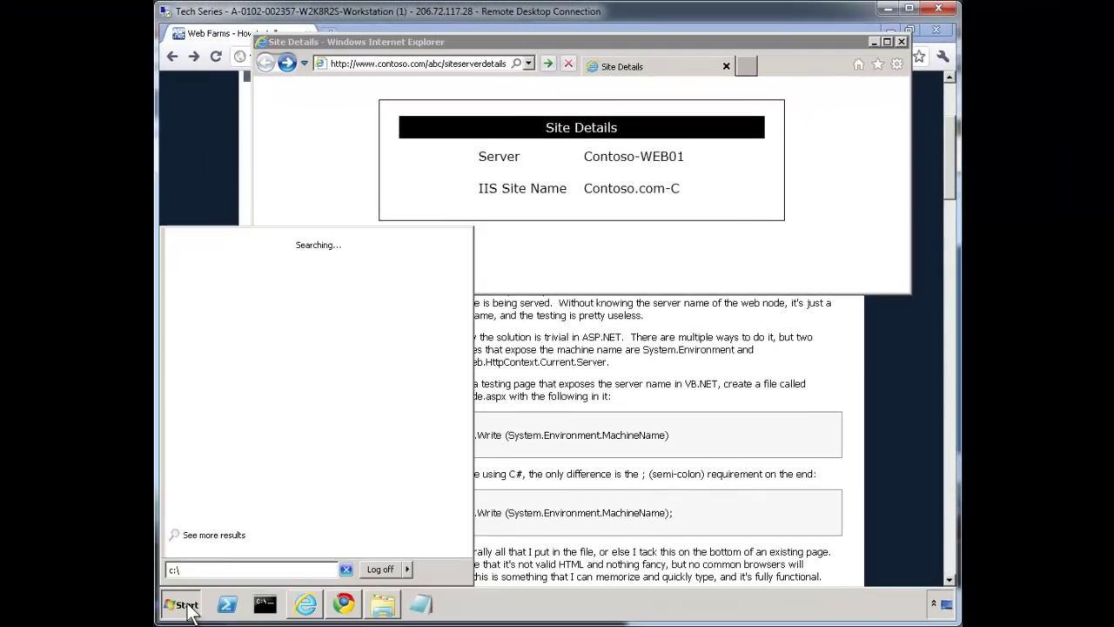
text(windows\assembly)
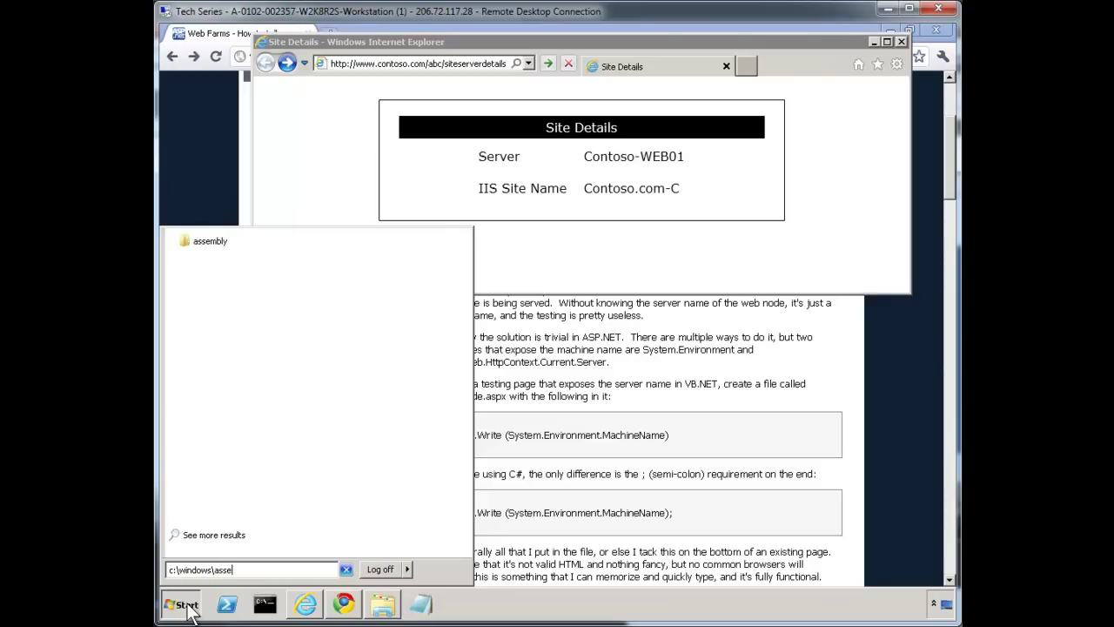
key(Return)
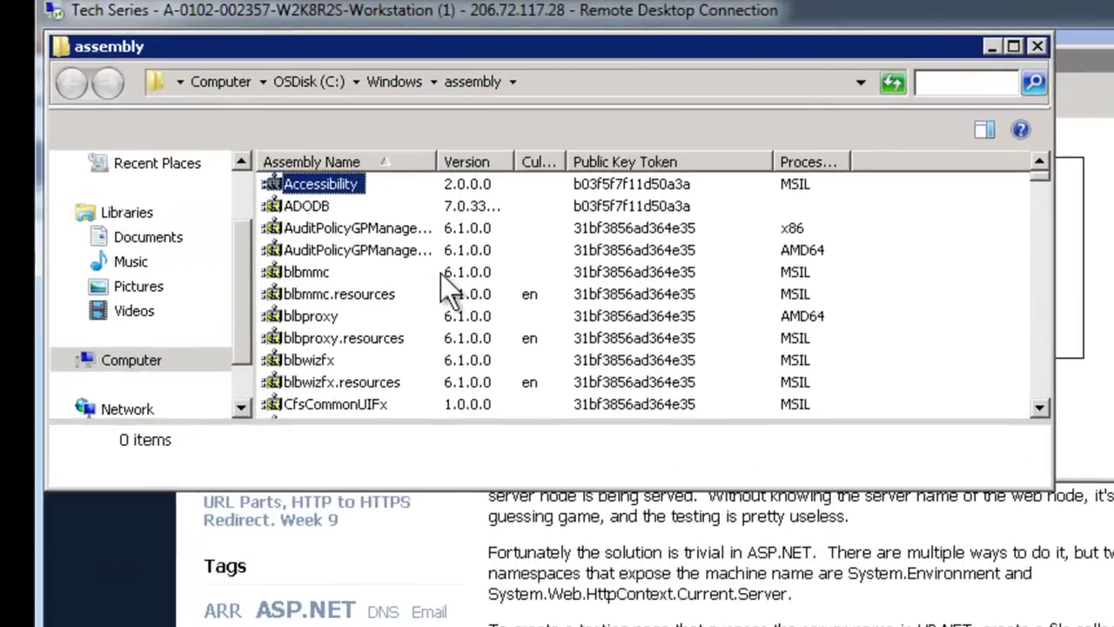
key(Down)
key(Down)
key(Down)
text(si)
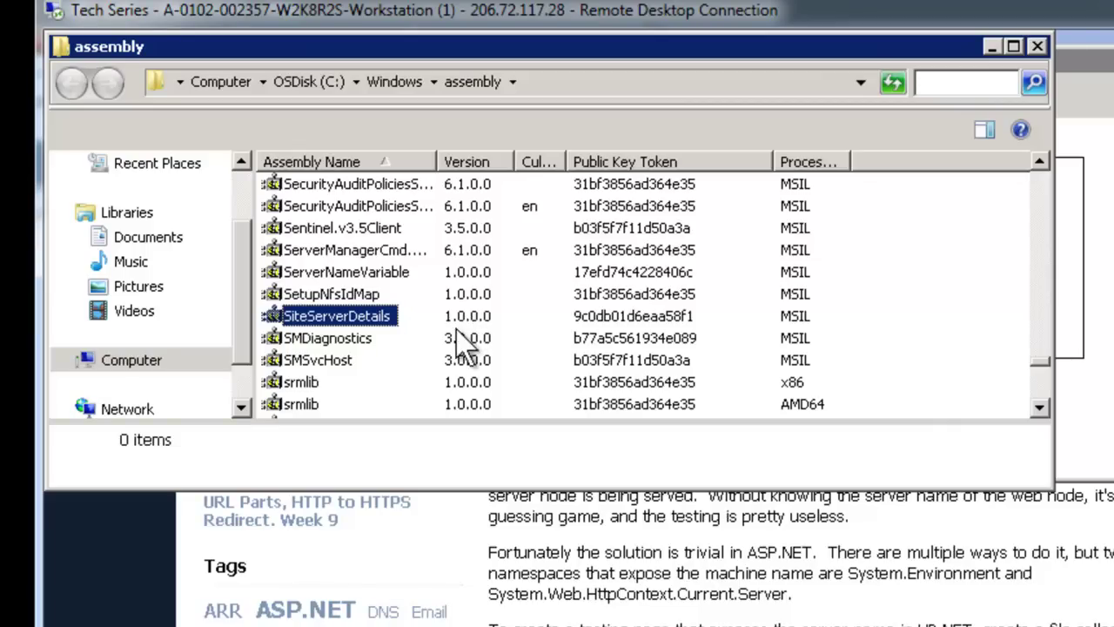
- Launch IIS Manager and find the SiteServerDetails entry for siteserverdetails.axd in the server's Handler Mappings
click(992, 46)
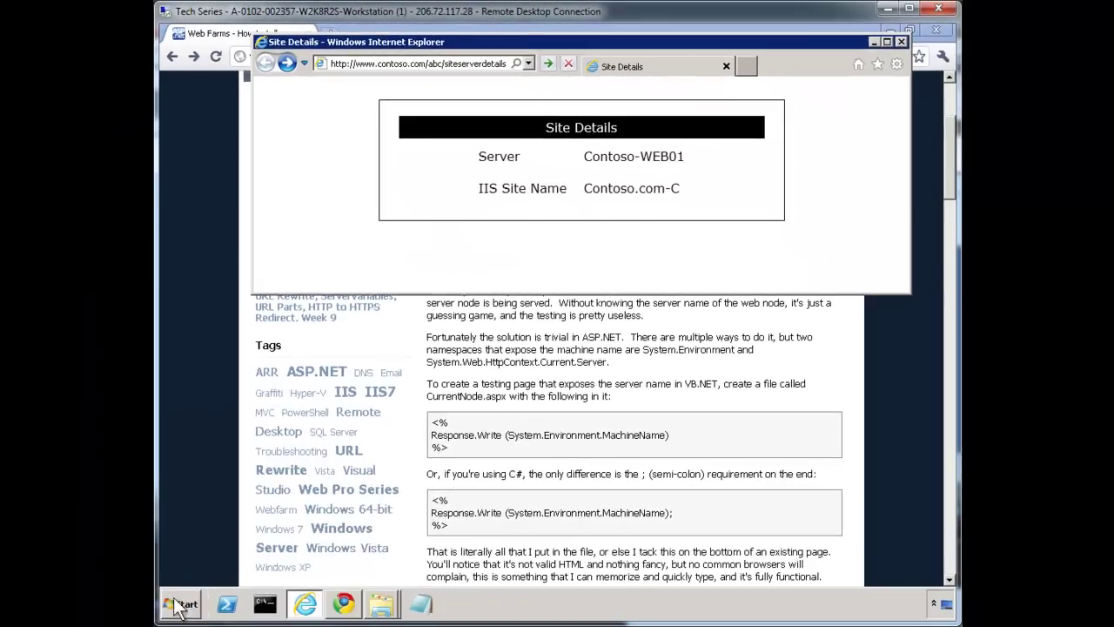
click(181, 604)
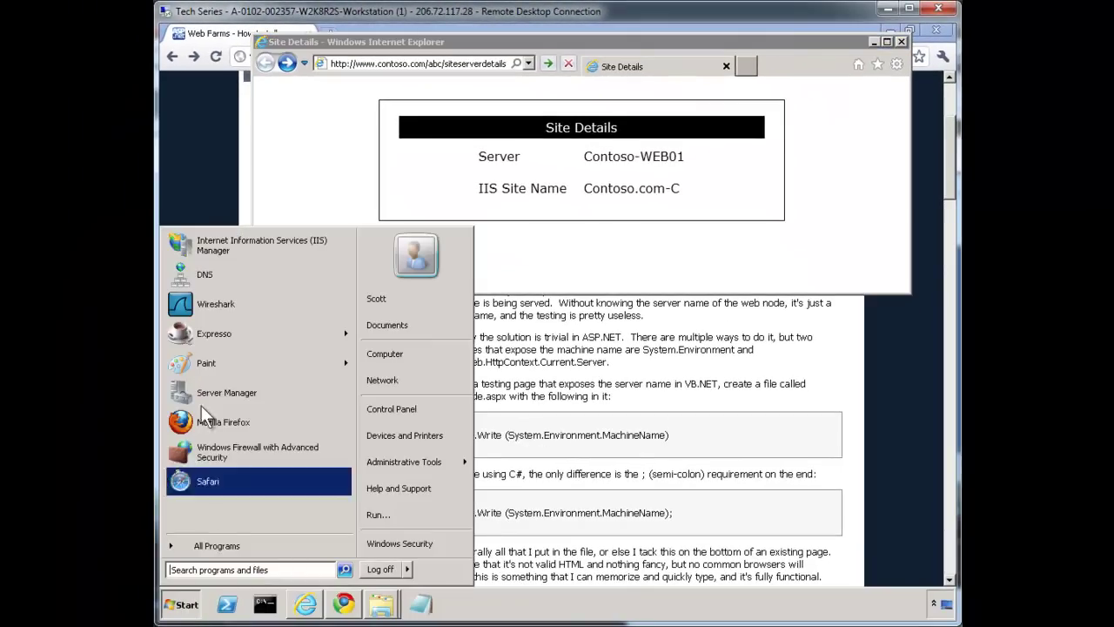
click(212, 249)
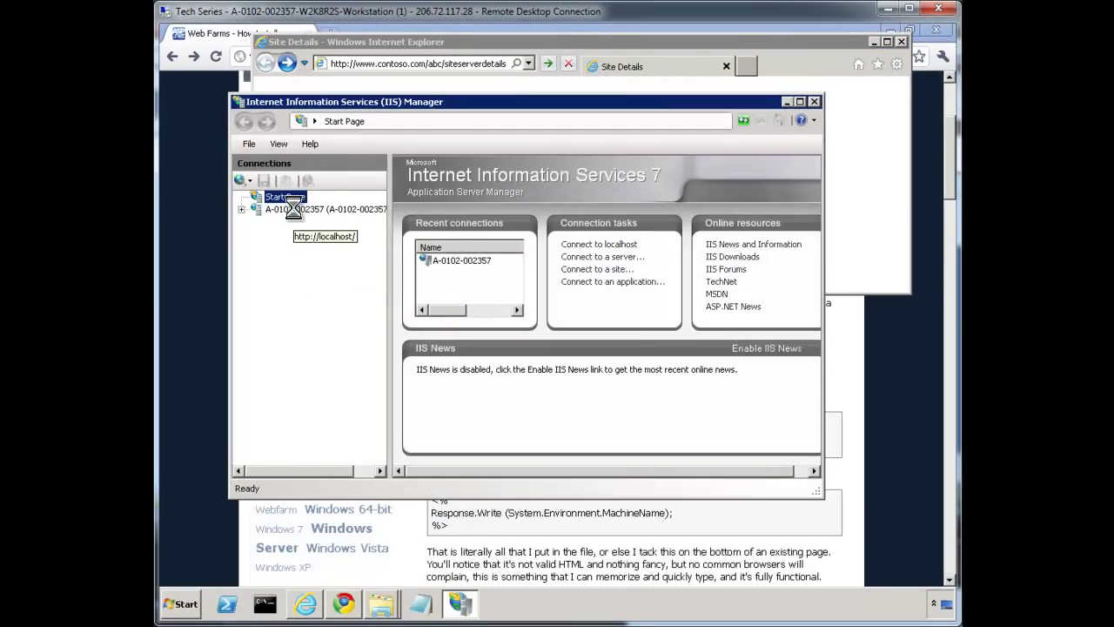
double_click(355, 102)
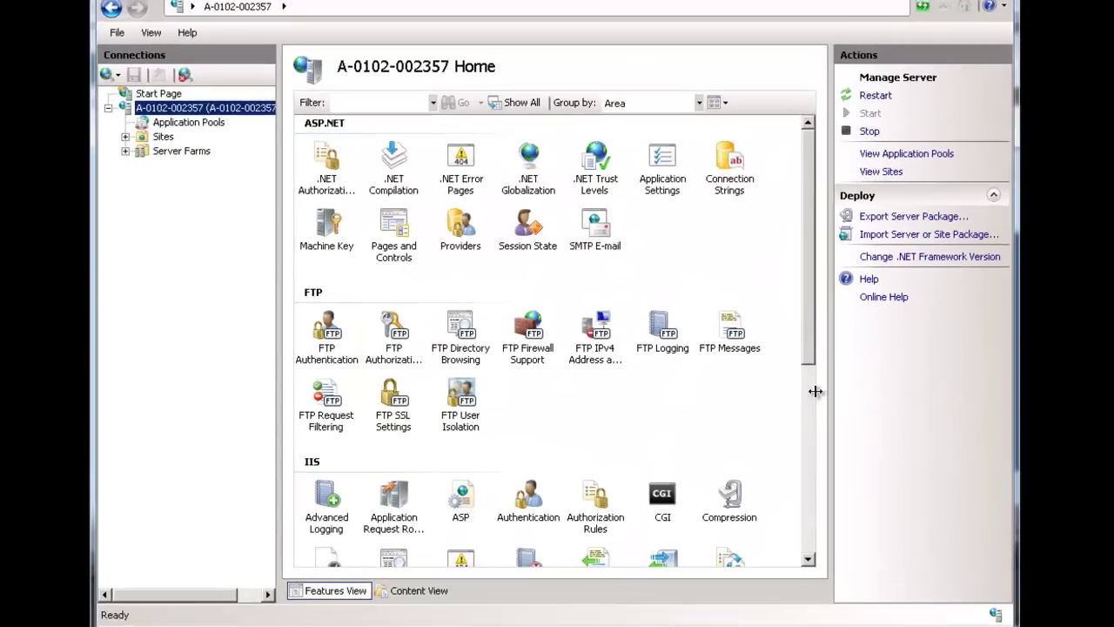
scroll(775, 390, down, 5)
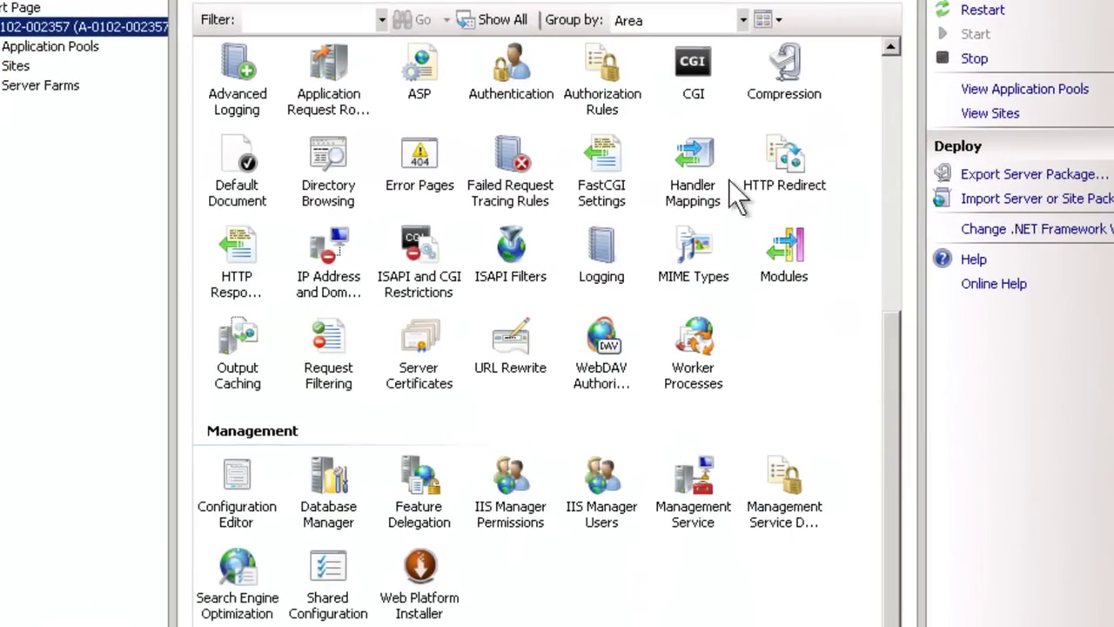
double_click(696, 174)
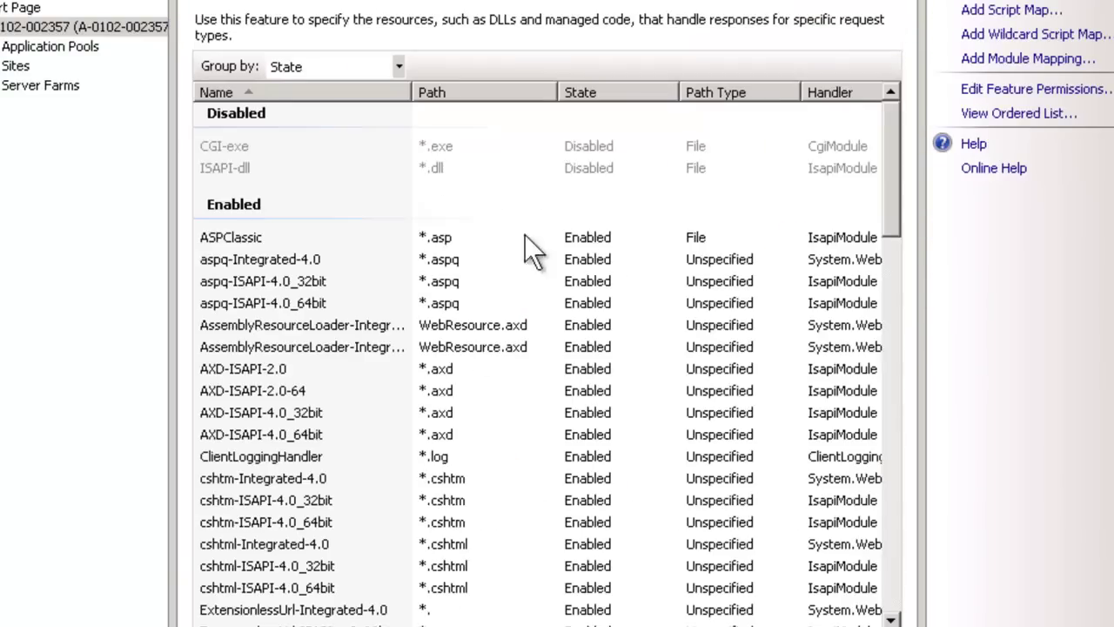
click(526, 237)
text(siteserverdetails.axd)
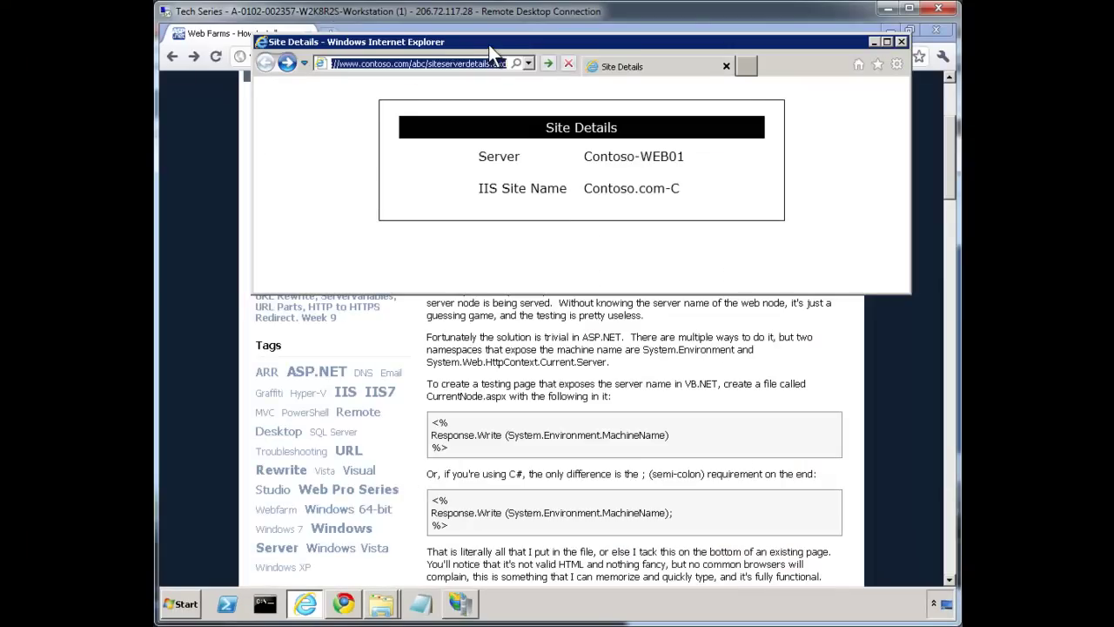
- Maximize IE and load the blog at weblogs.asp.net/owscott
double_click(488, 44)
text(web)
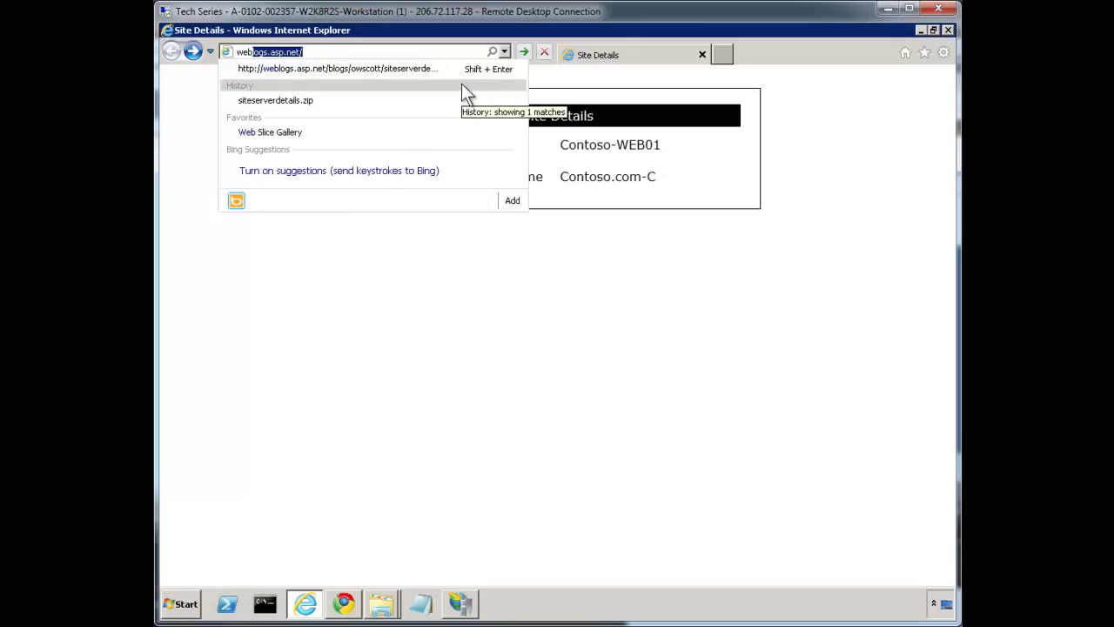
key(End)
text(owscott)
key(Return)
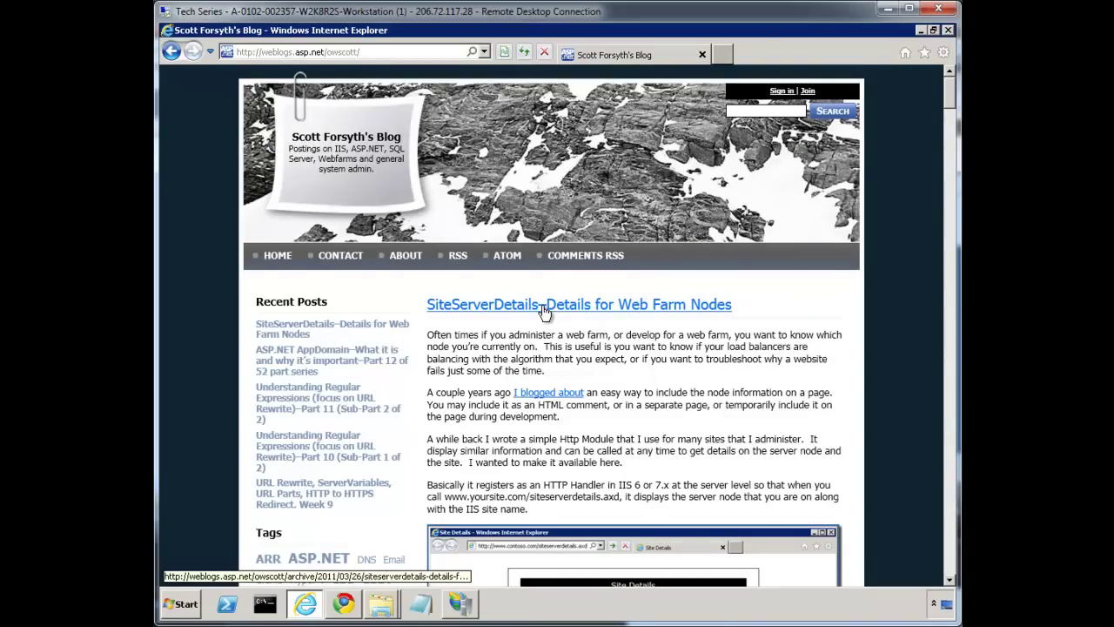
- Save siteserverdetails.zip (52.7 KB) from the SiteServerDetails post and view the downloads list
scroll(630, 213, down, 2)
click(674, 215)
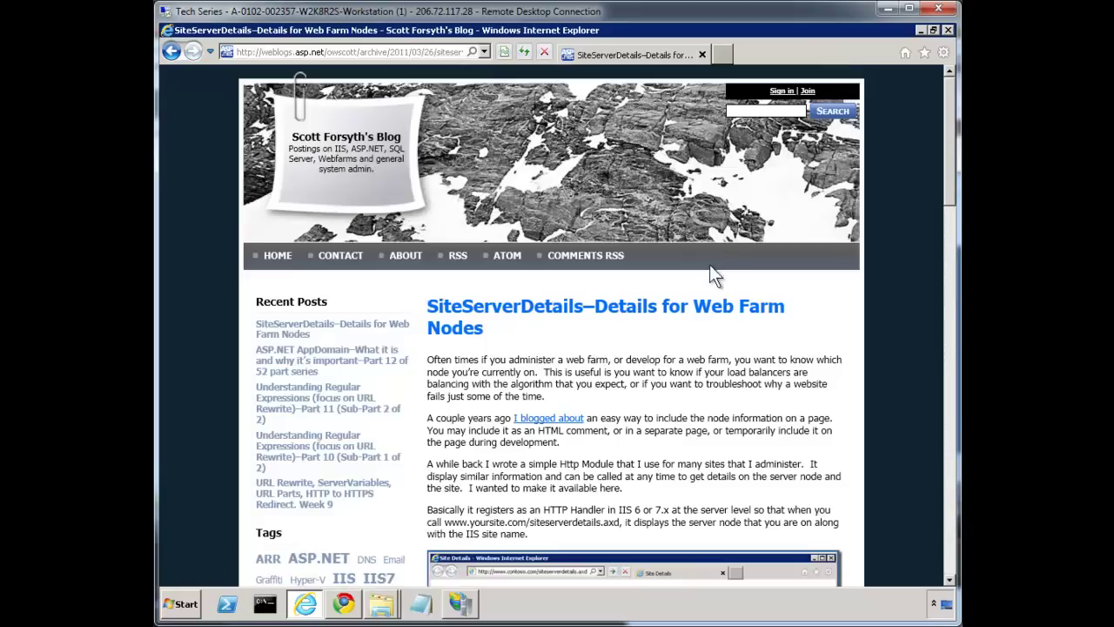
scroll(712, 275, down, 5)
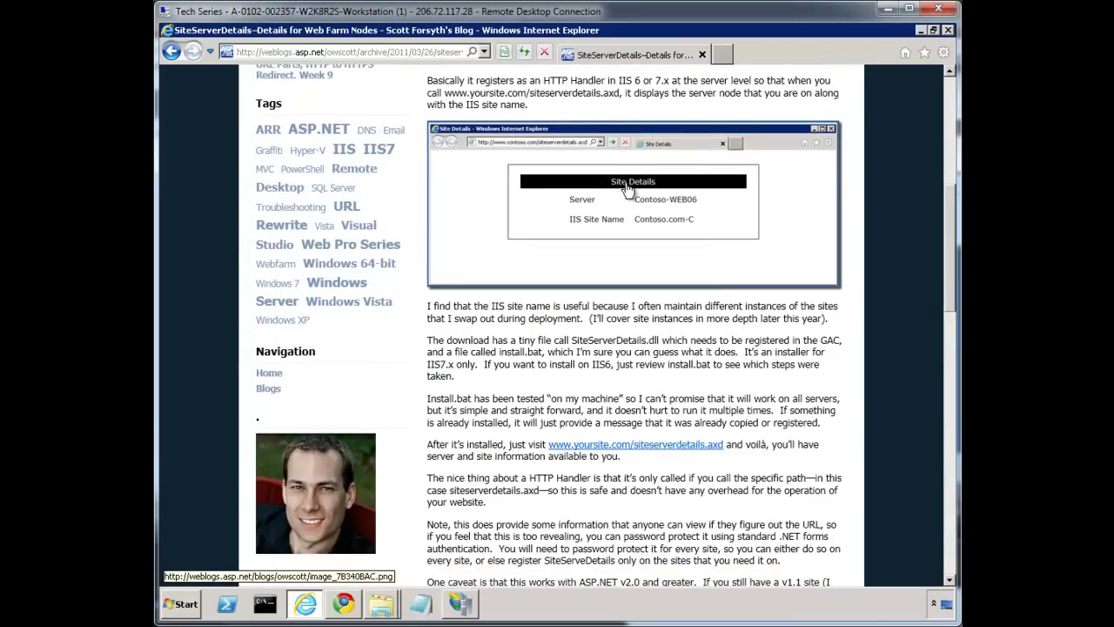
scroll(627, 188, down, 2)
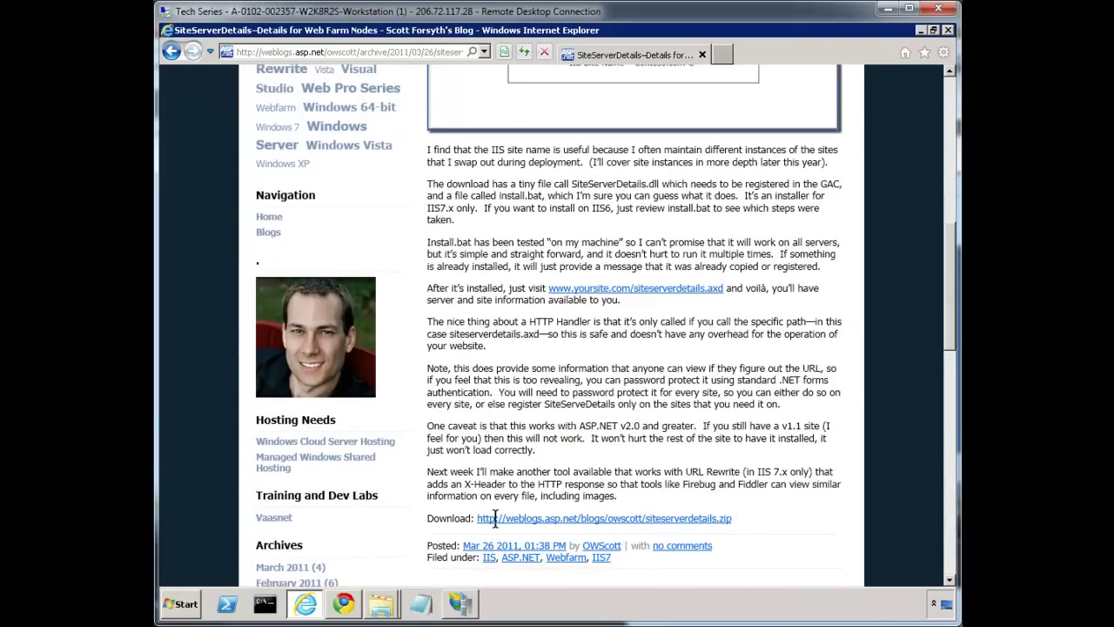
click(688, 520)
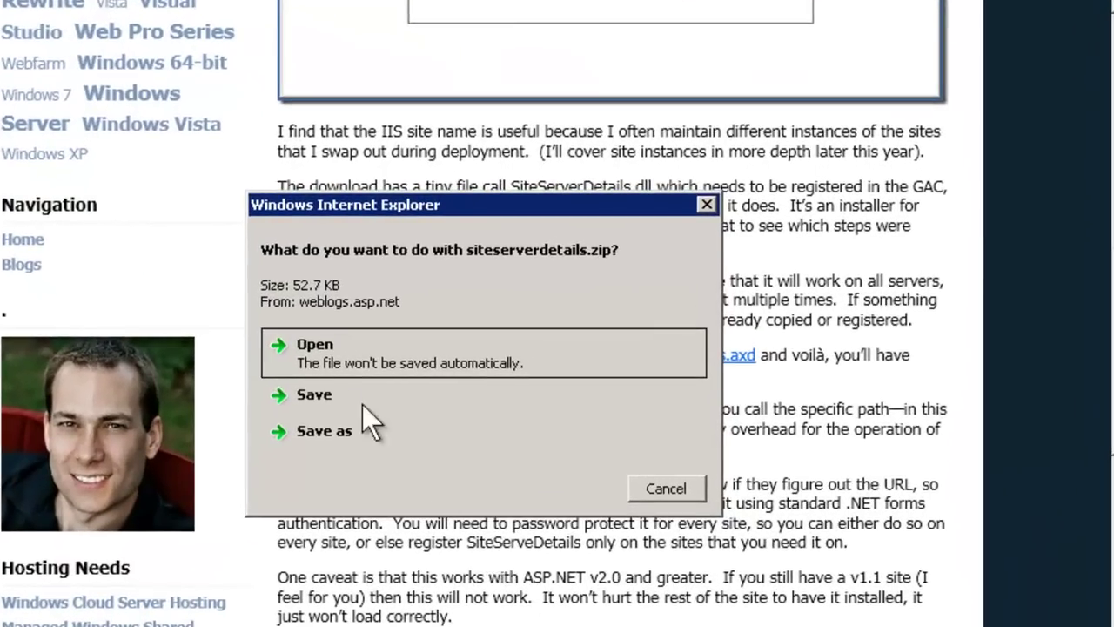
click(331, 403)
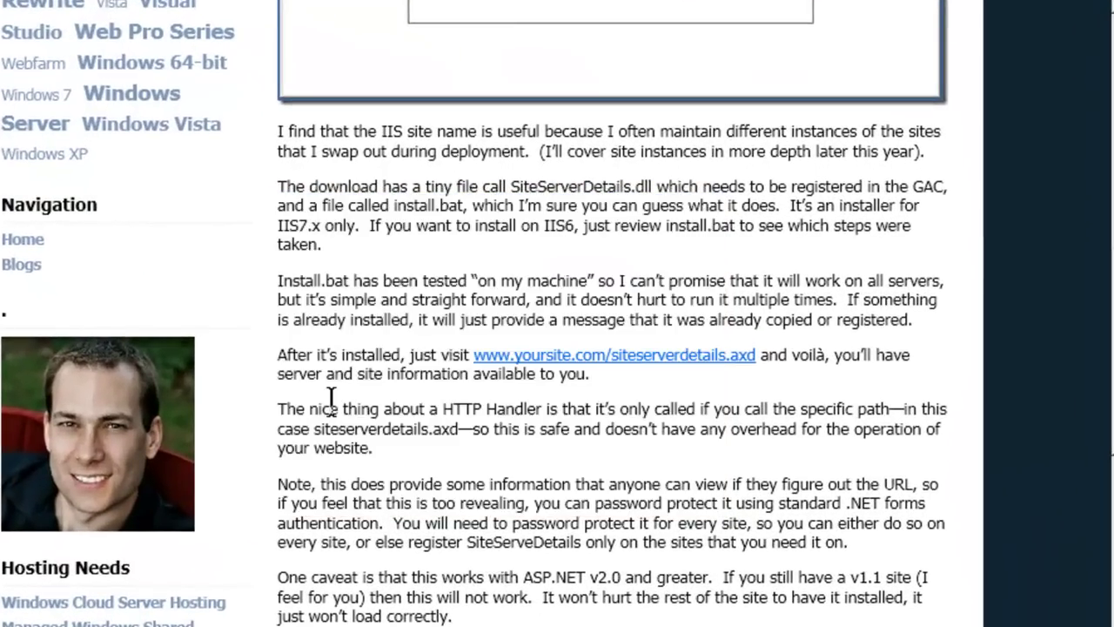
key(ctrl+j)
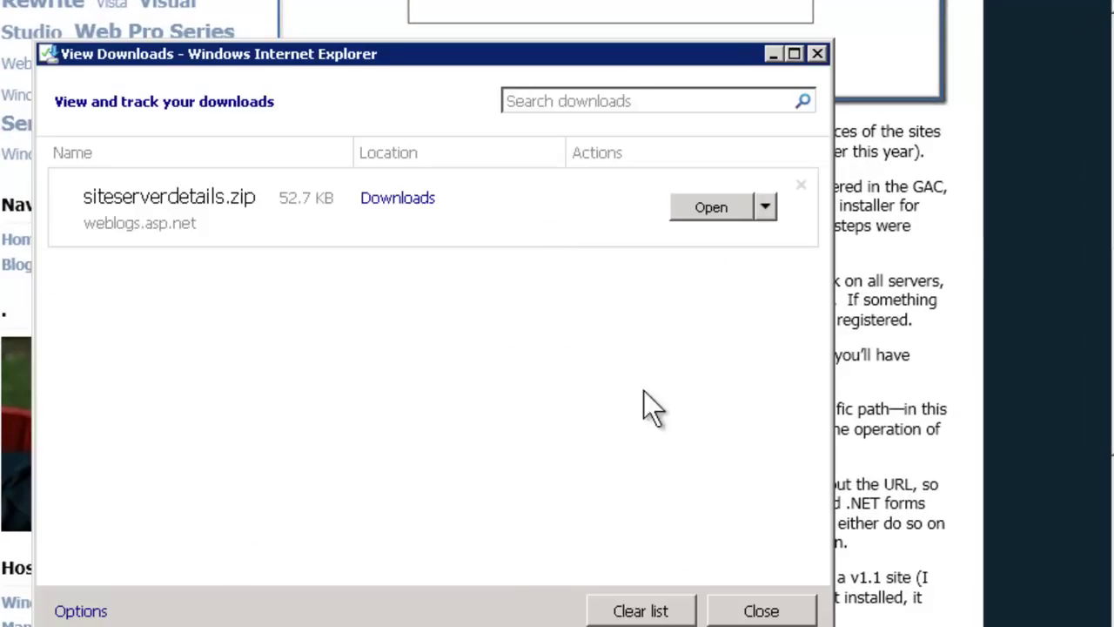
- Open the zip's SiteServerDetails folder and select gacutil.exe, install.bat and SiteServerDetails.dll
click(694, 207)
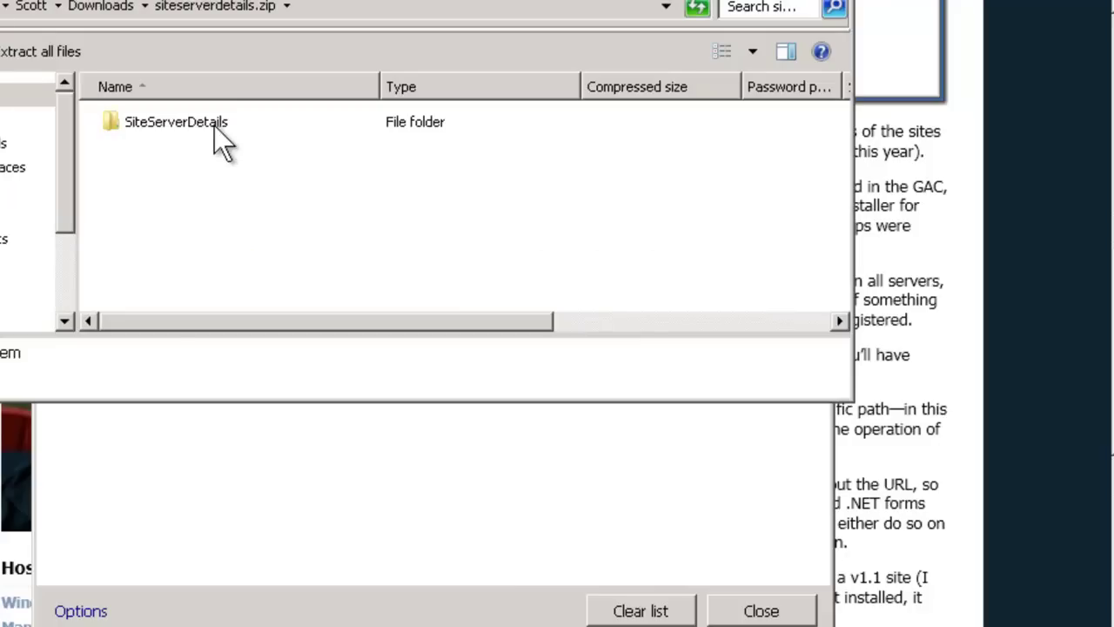
right_click(205, 122)
double_click(181, 123)
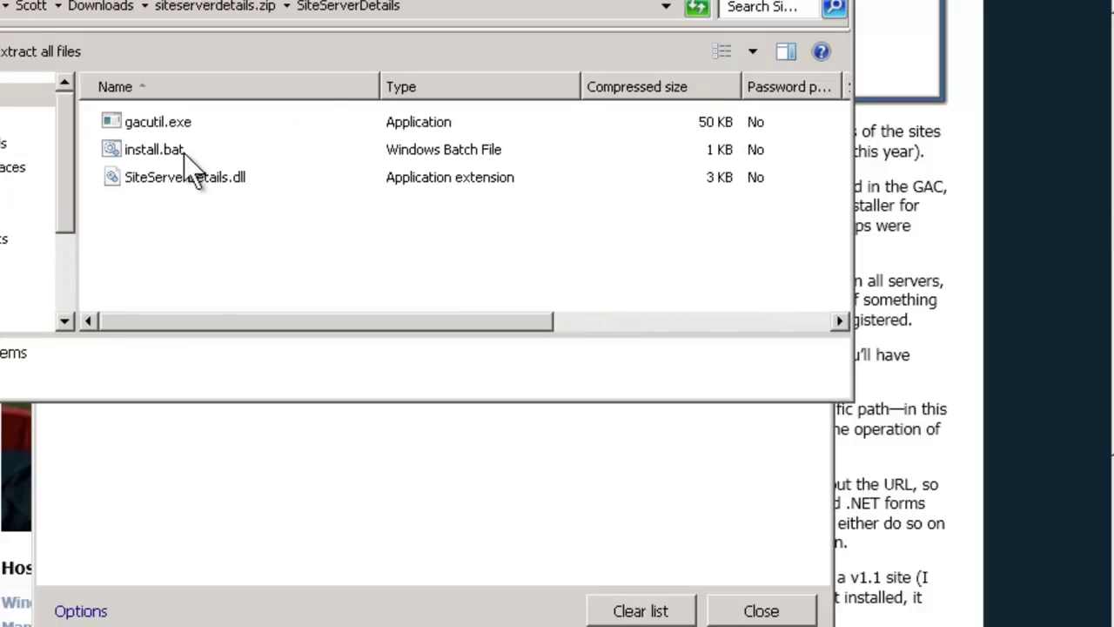
click(172, 152)
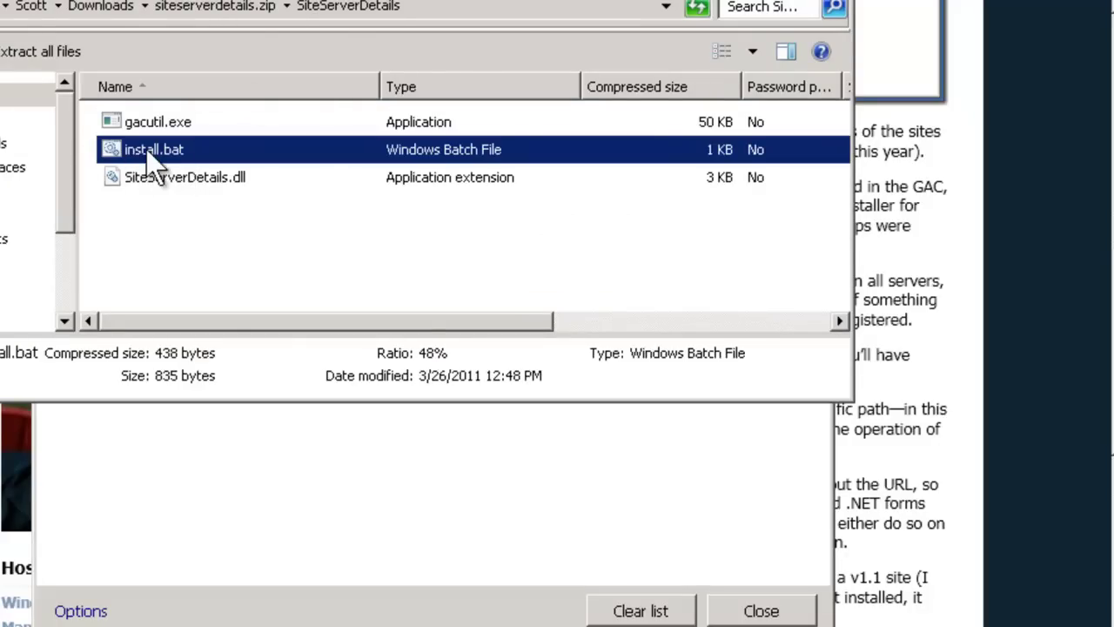
drag(261, 242, 96, 103)
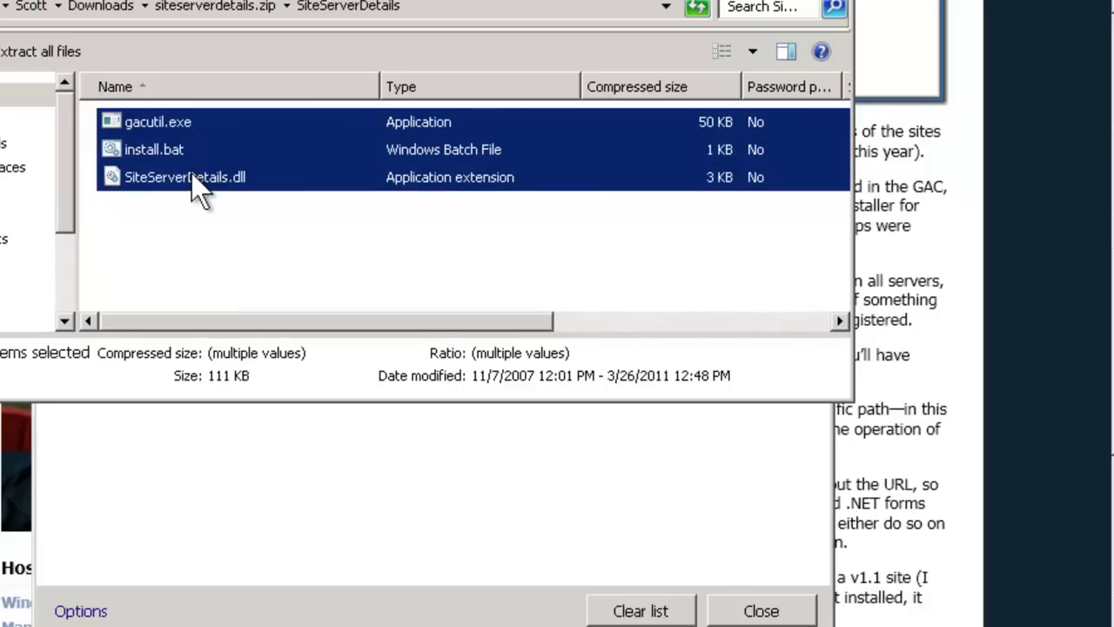
- Create a siteserverdetails folder in Downloads and paste the three files into it
click(100, 6)
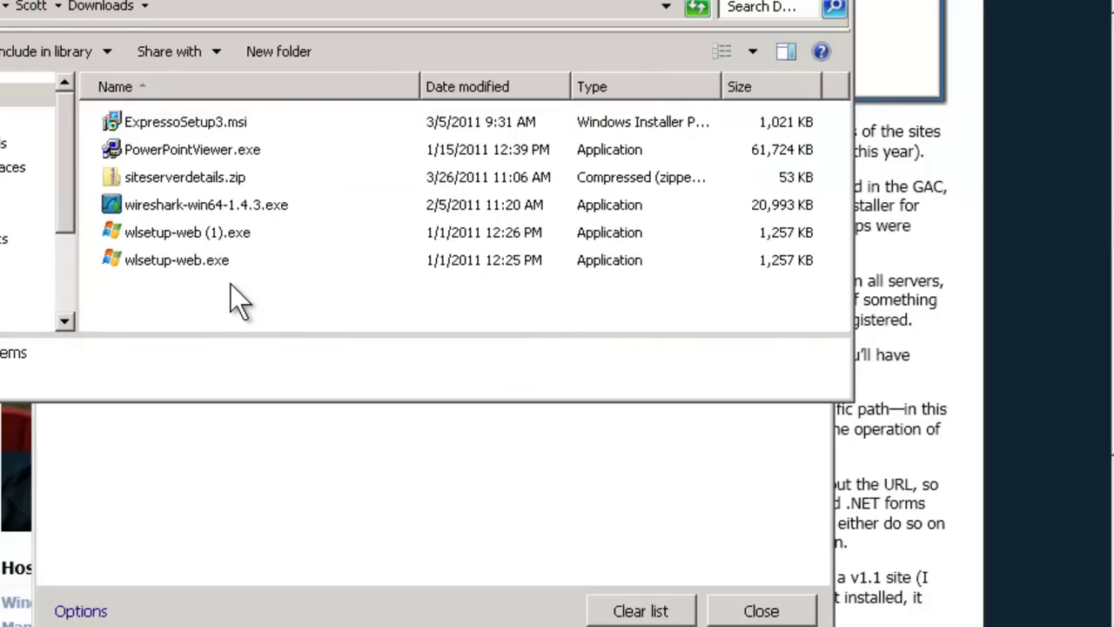
click(276, 51)
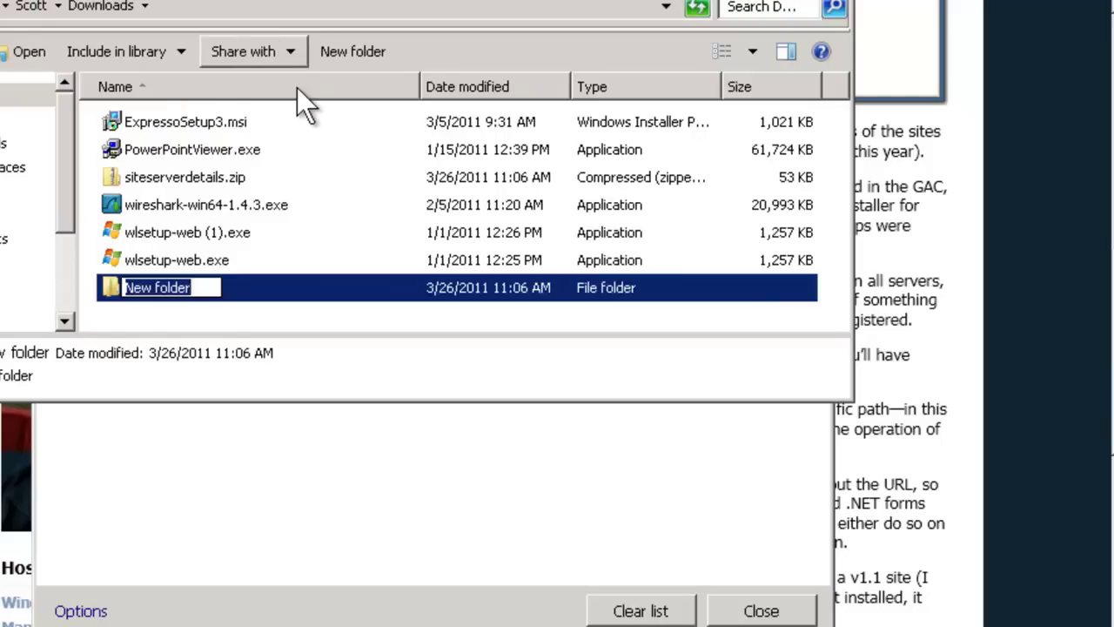
text(siteserverdetails)
key(Escape)
key(Return)
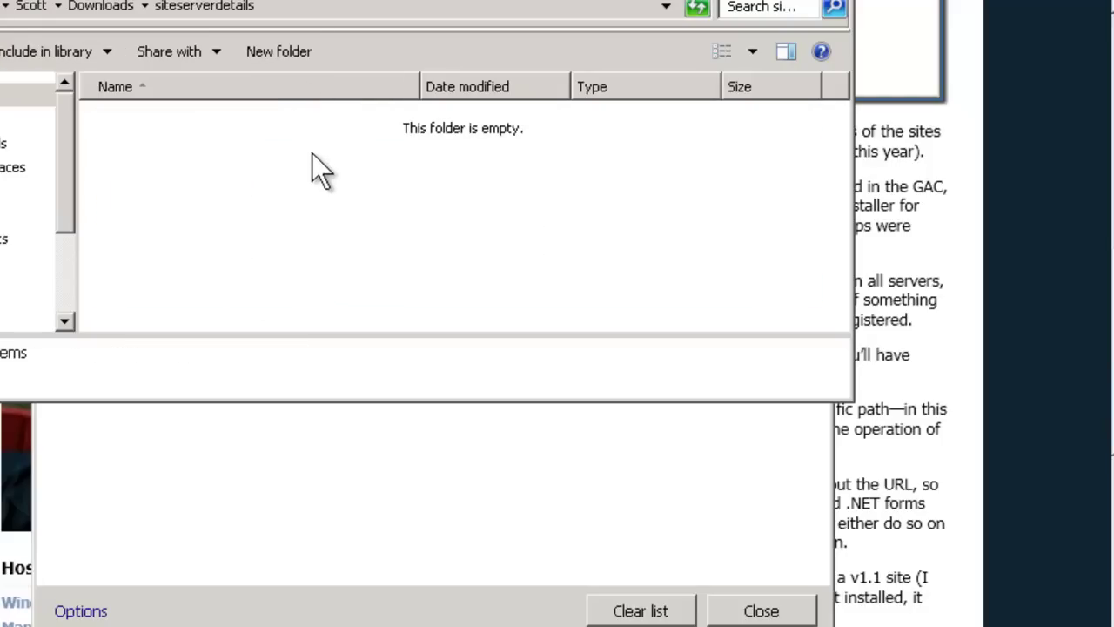
key(ctrl+v)
- Run install.bat as administrator and close its console after 'Installation Completed'
click(155, 150)
right_click(155, 148)
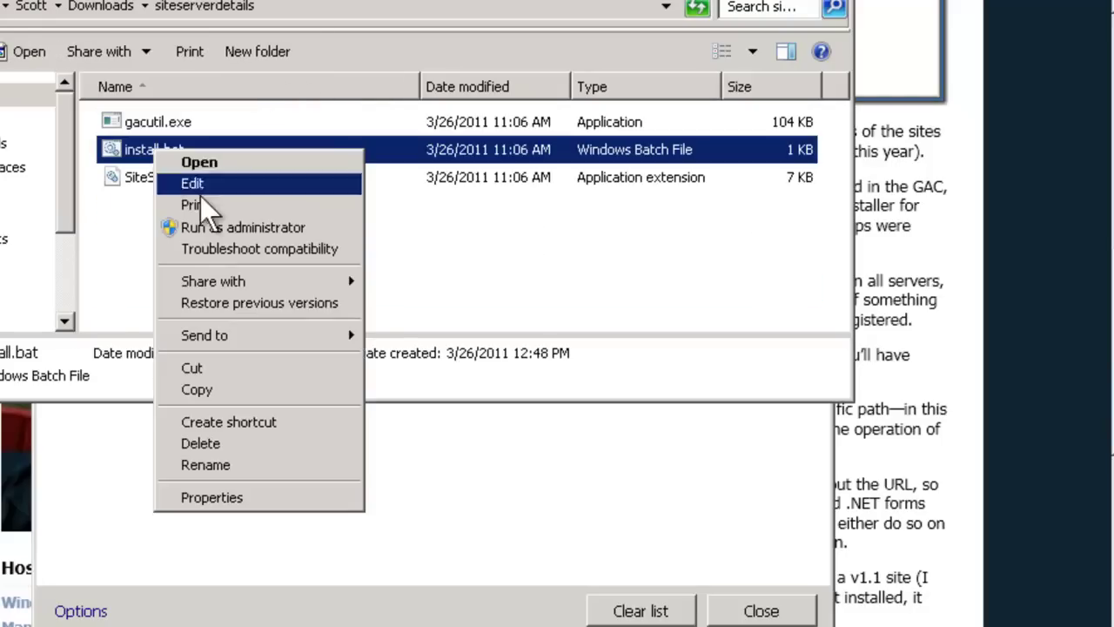
click(252, 228)
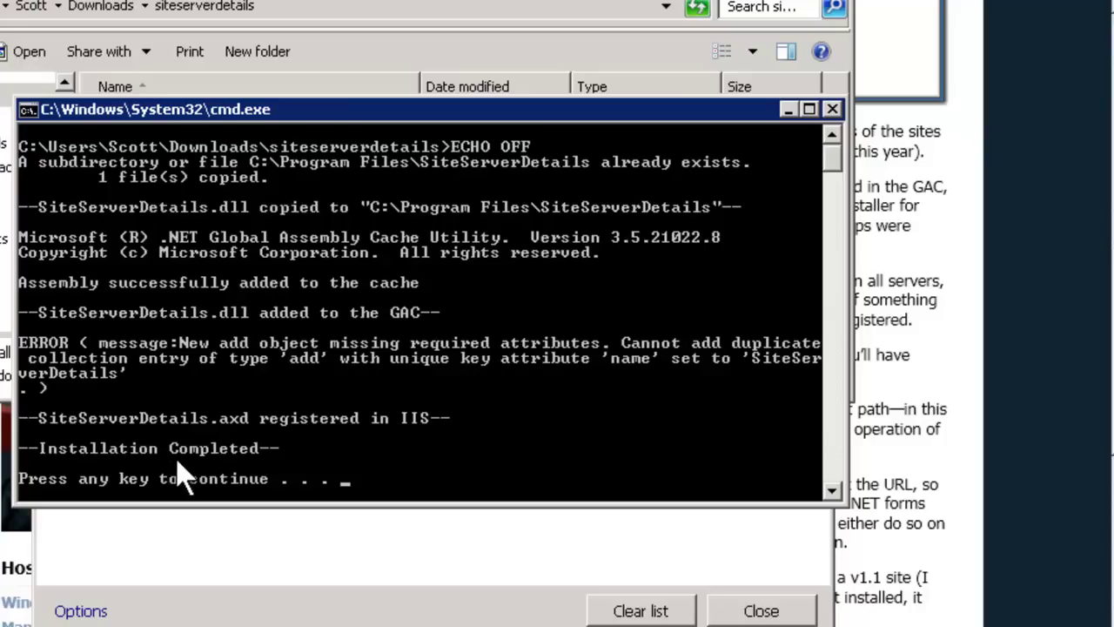
key(Return)
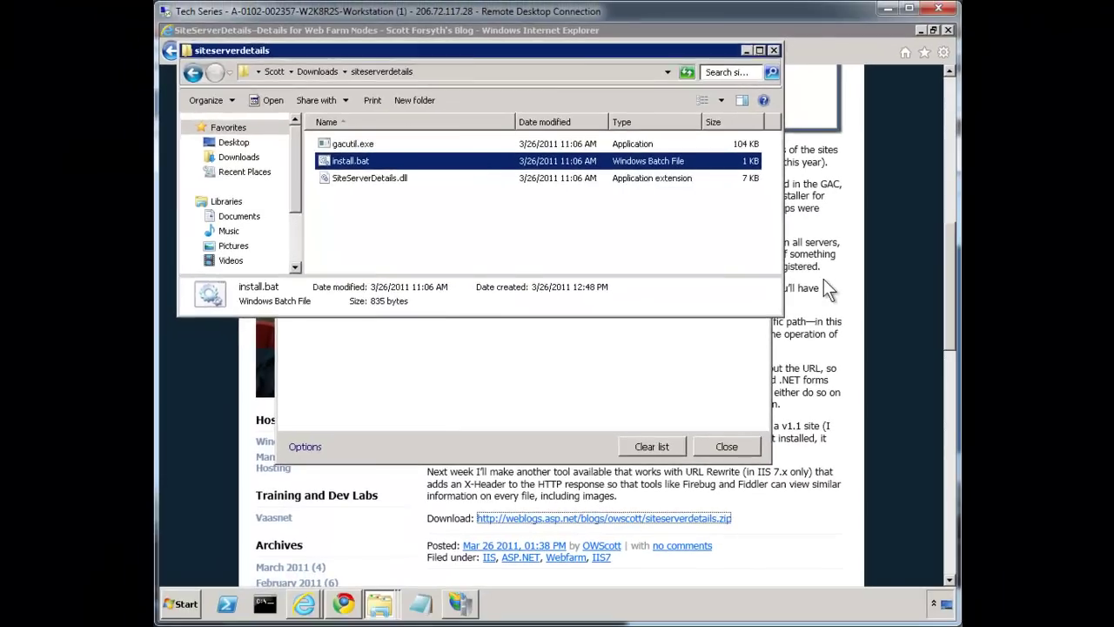
click(926, 341)
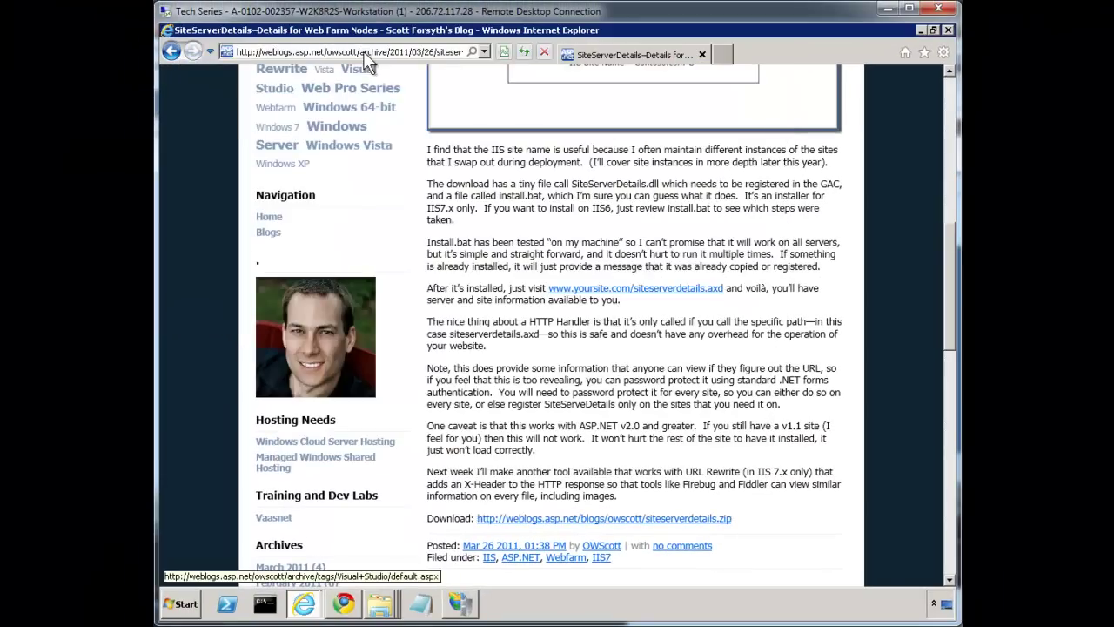
click(426, 52)
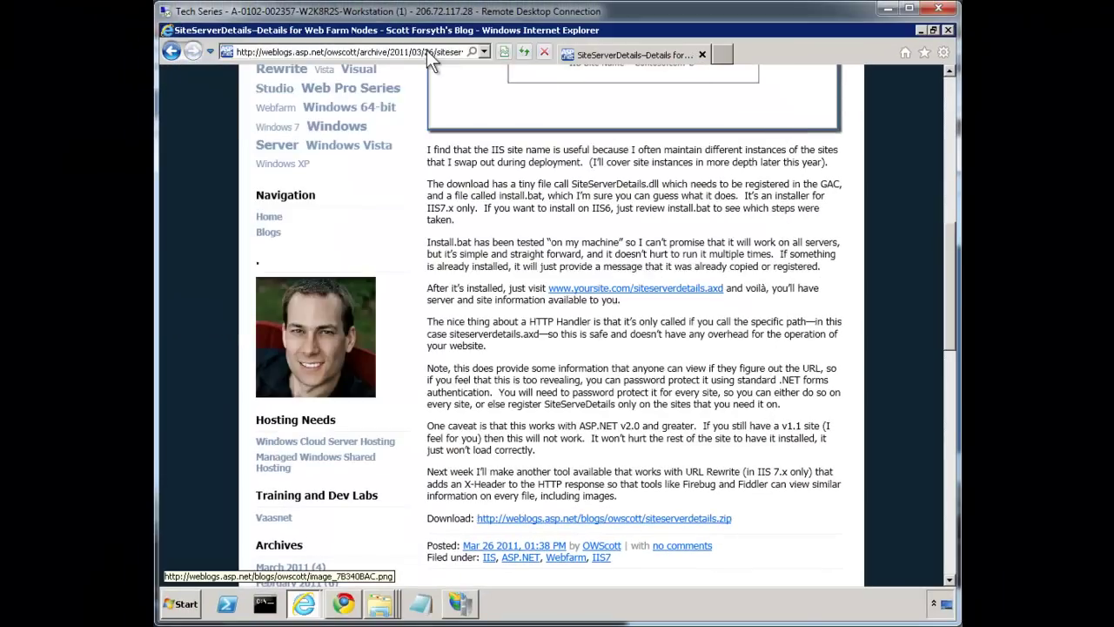
text(con)
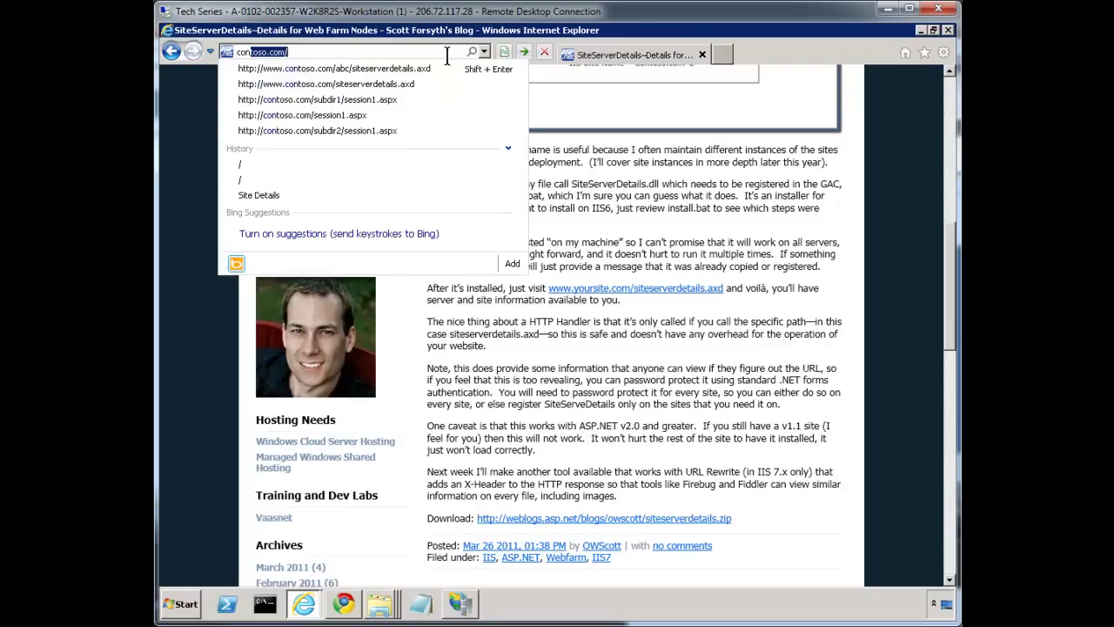
key(Down)
key(Down)
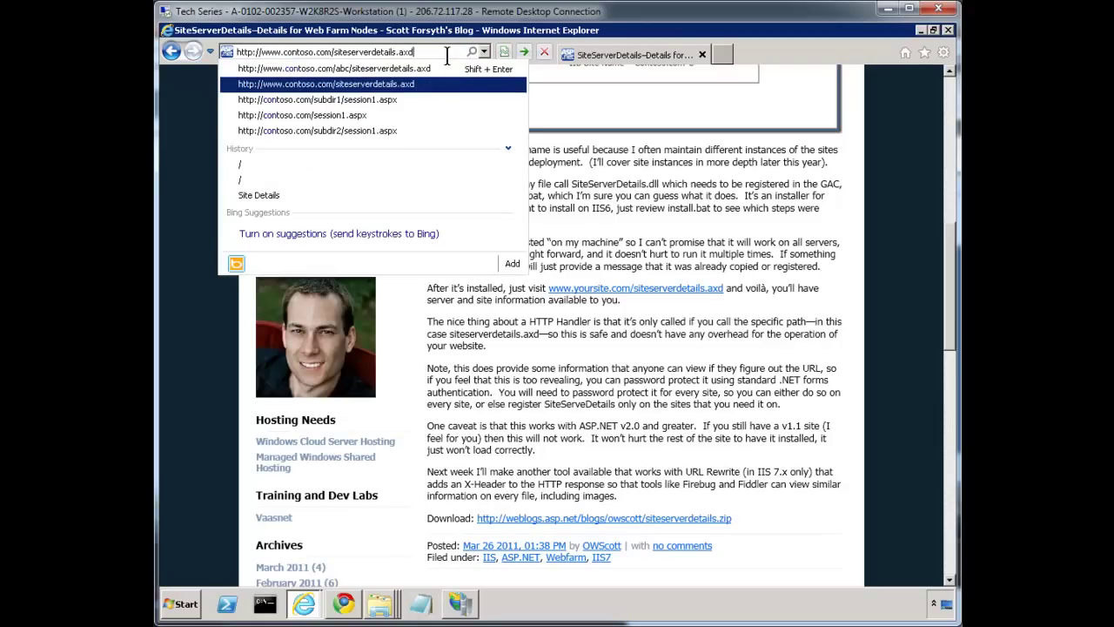
key(Return)
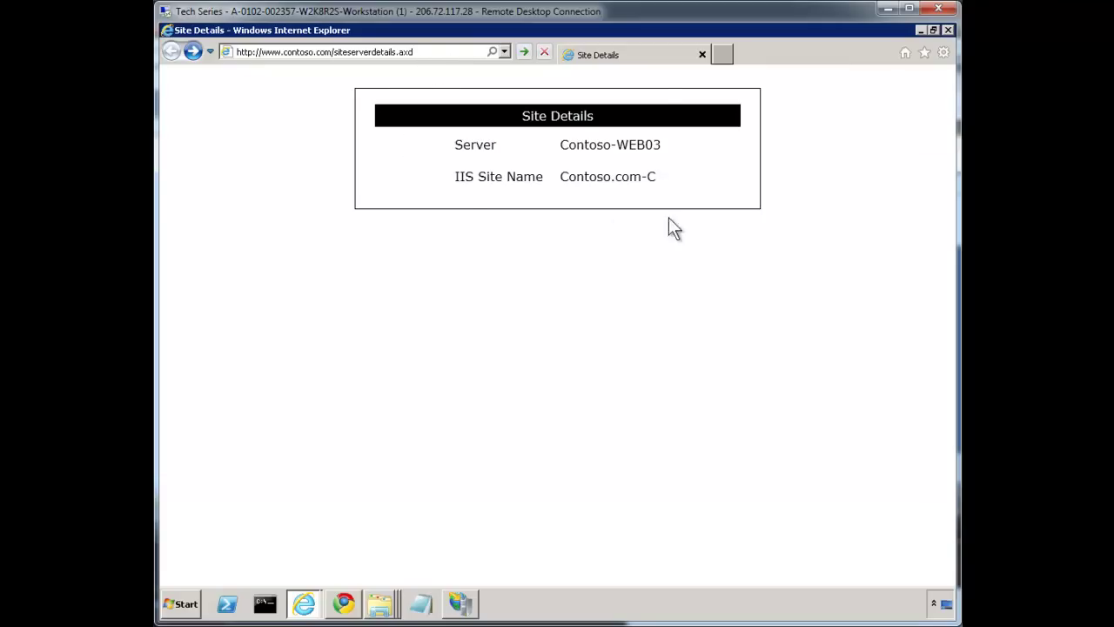
click(408, 54)
click(338, 52)
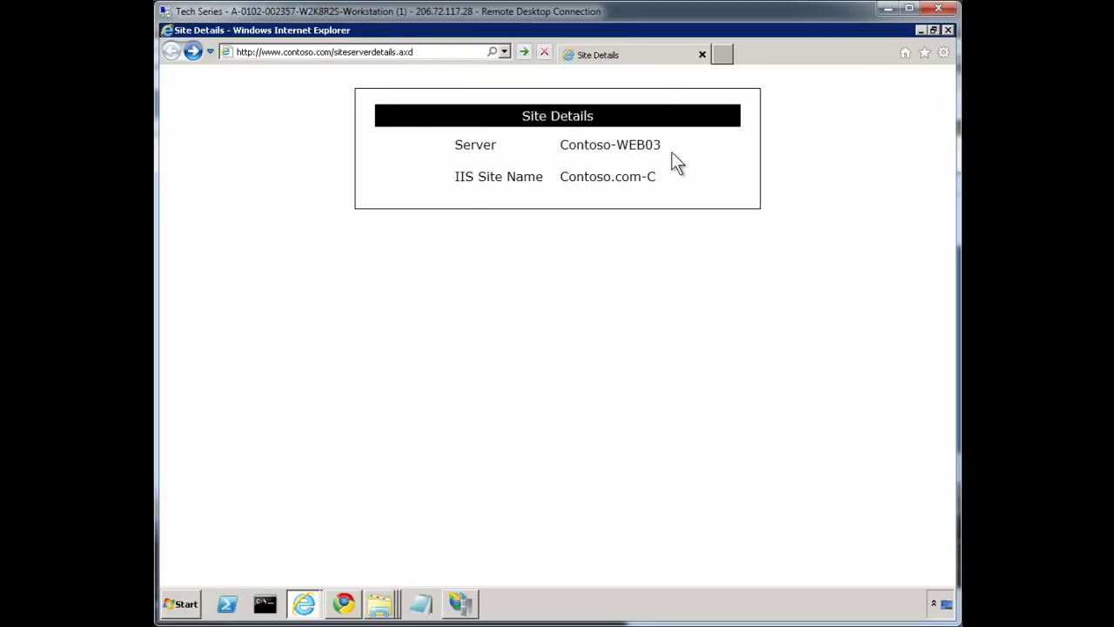